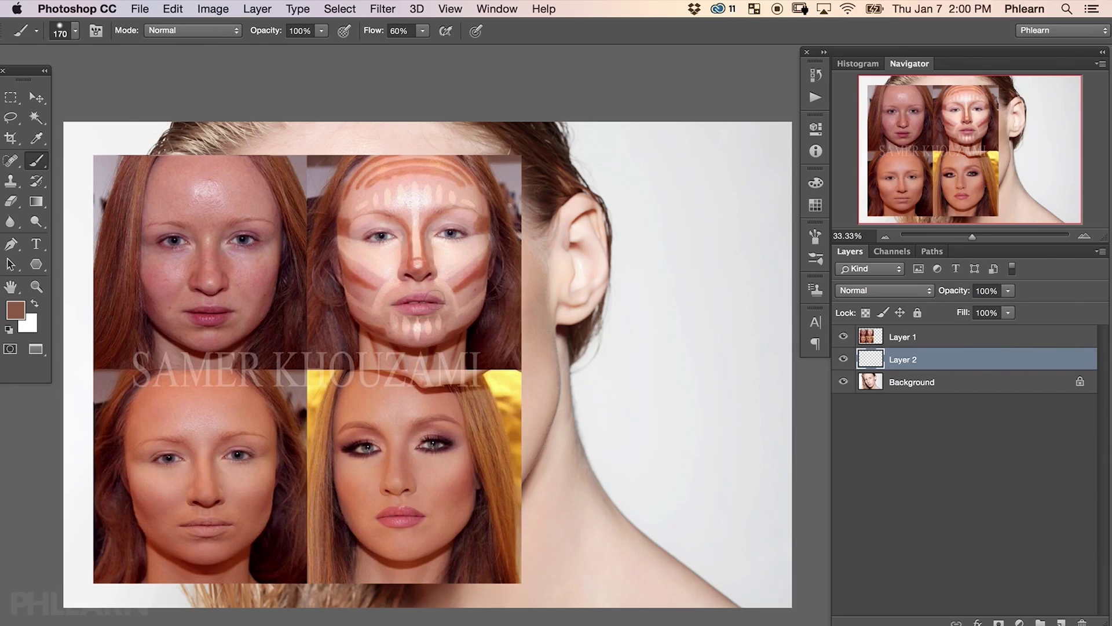
Apply a 106-pixel Gaussian Blur to the Hard Light highlight layer, Layer 3.
key(super+comma)
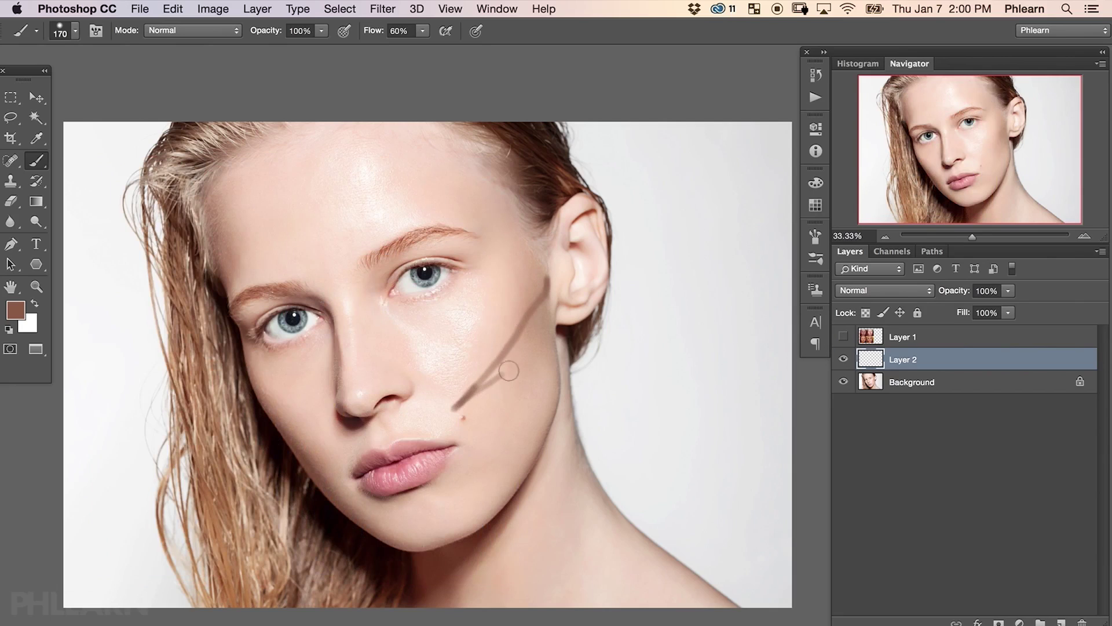
key(shift+8)
drag(542, 294, 556, 338)
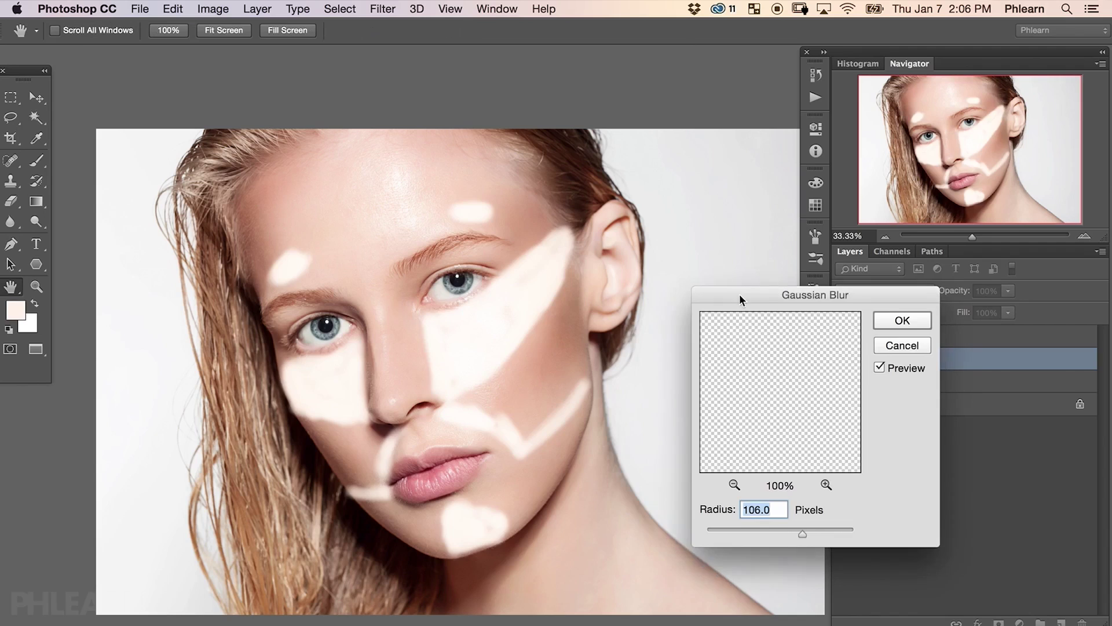
drag(740, 294, 660, 339)
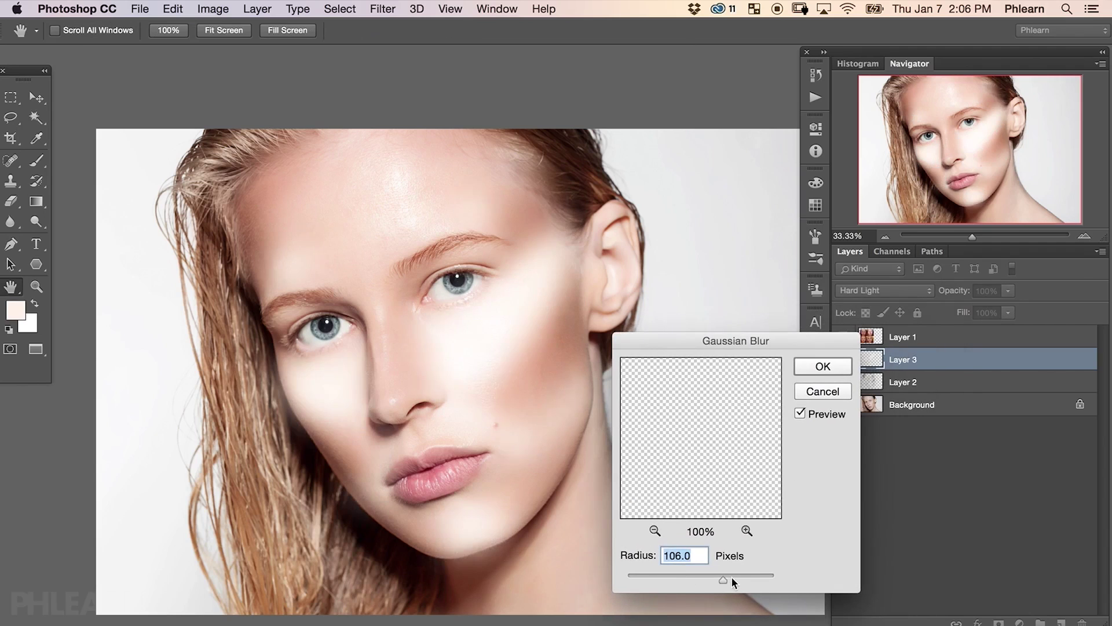
mouse_move(734, 579)
mouse_down()
mouse_move(706, 577)
mouse_move(731, 577)
mouse_up()
click(817, 366)
Fade the highlight layer to 30% opacity and add a white layer mask.
key(b)
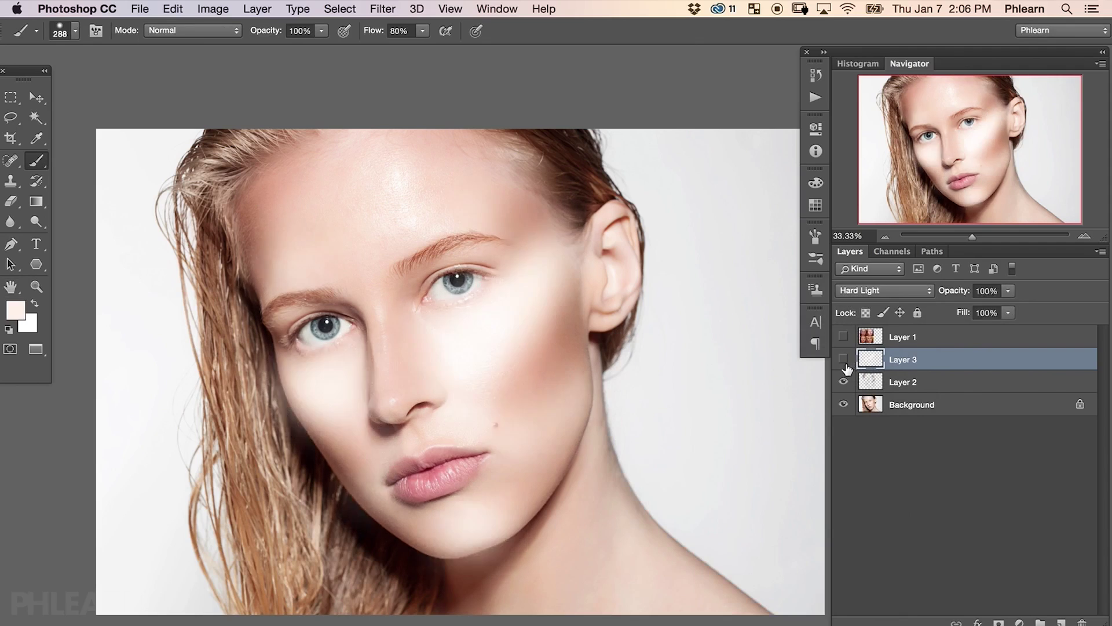
mouse_move(950, 290)
mouse_down()
mouse_move(896, 305)
mouse_move(949, 298)
mouse_up()
key(d)
click(999, 623)
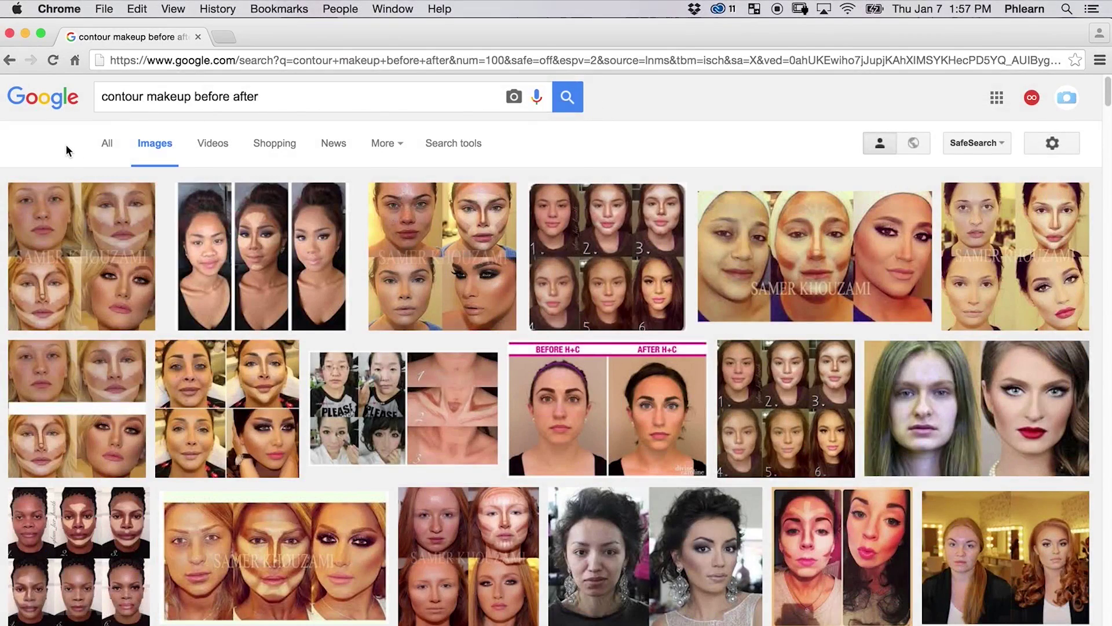
Preview the redhead contouring before-and-after result in Google Images and copy the image.
click(76, 223)
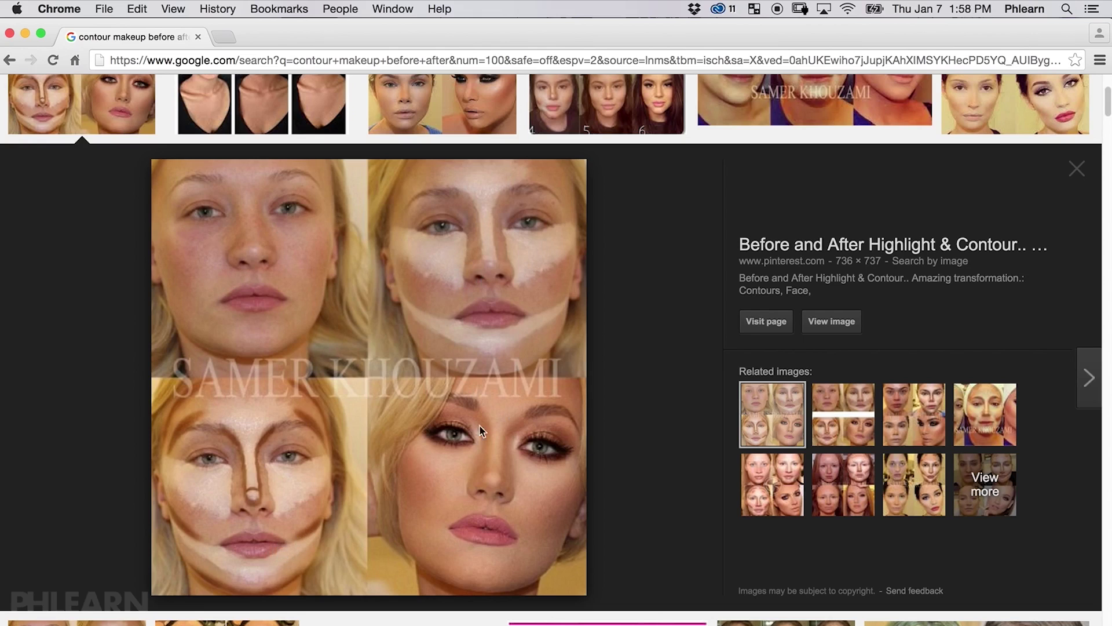
scroll(479, 475, down, 6)
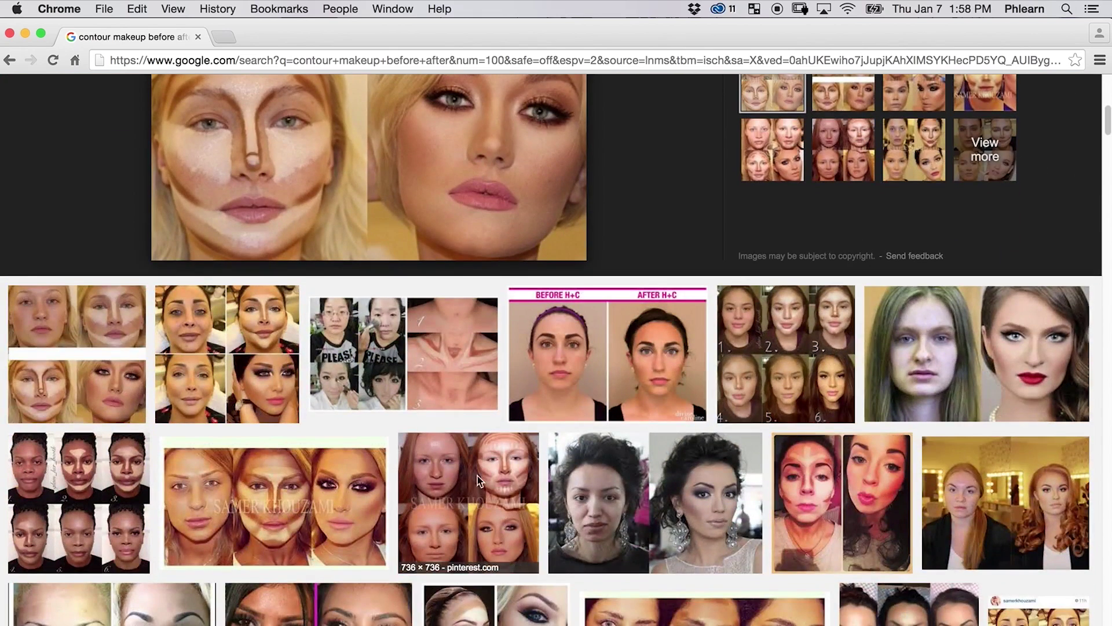
click(497, 476)
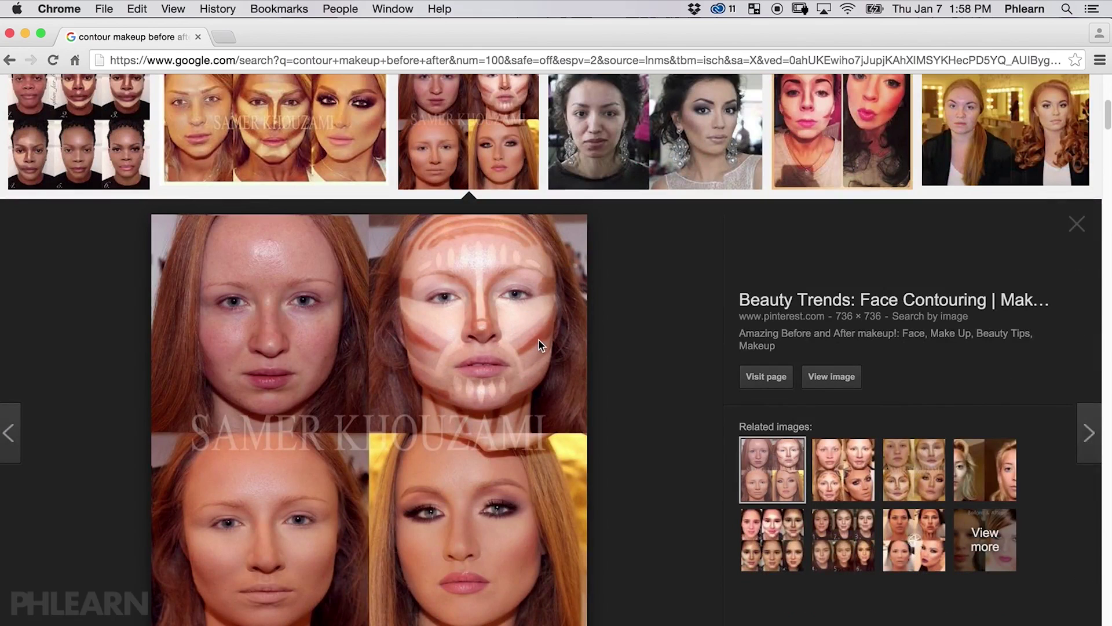
scroll(641, 384, up, 1)
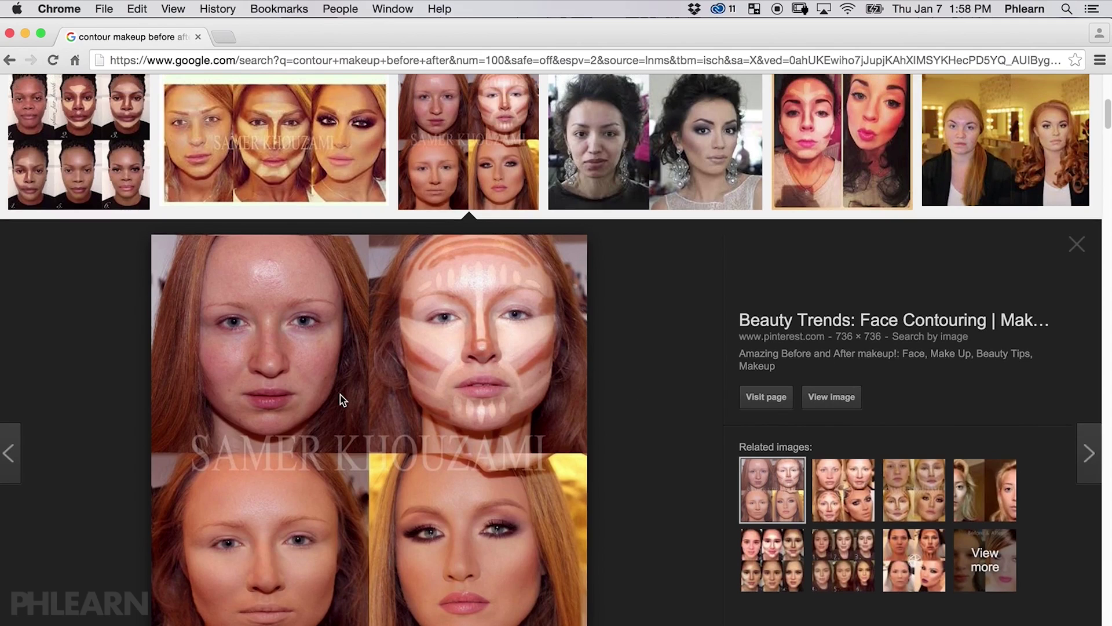
right_click(335, 352)
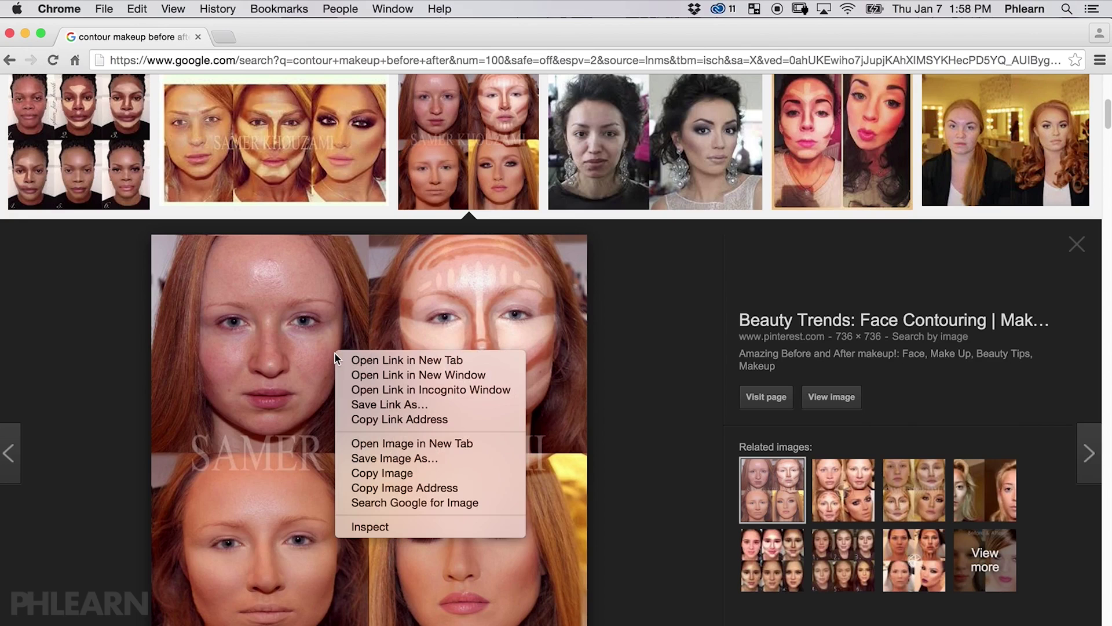
click(399, 473)
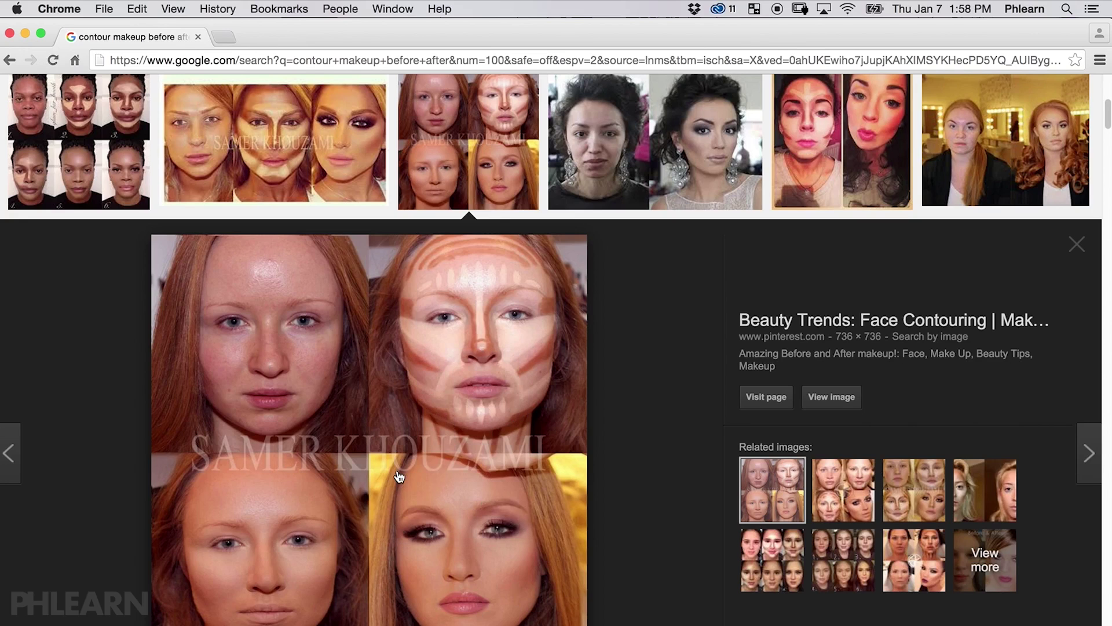
Back in Photoshop, paste the copied collage into a new blank document.
key(super+Tab)
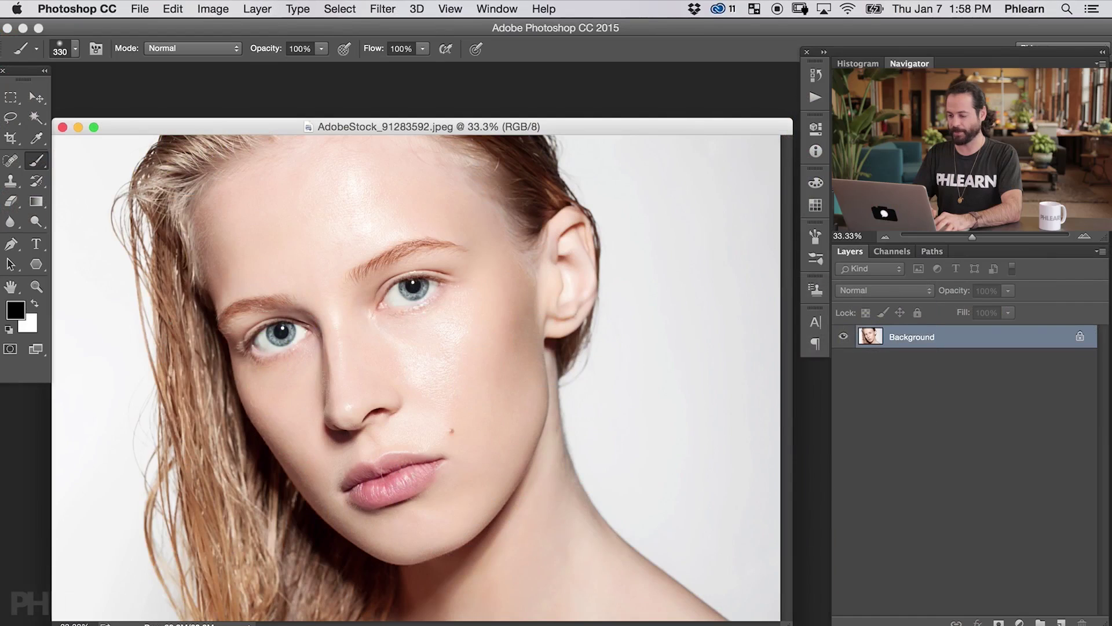
drag(519, 133, 528, 136)
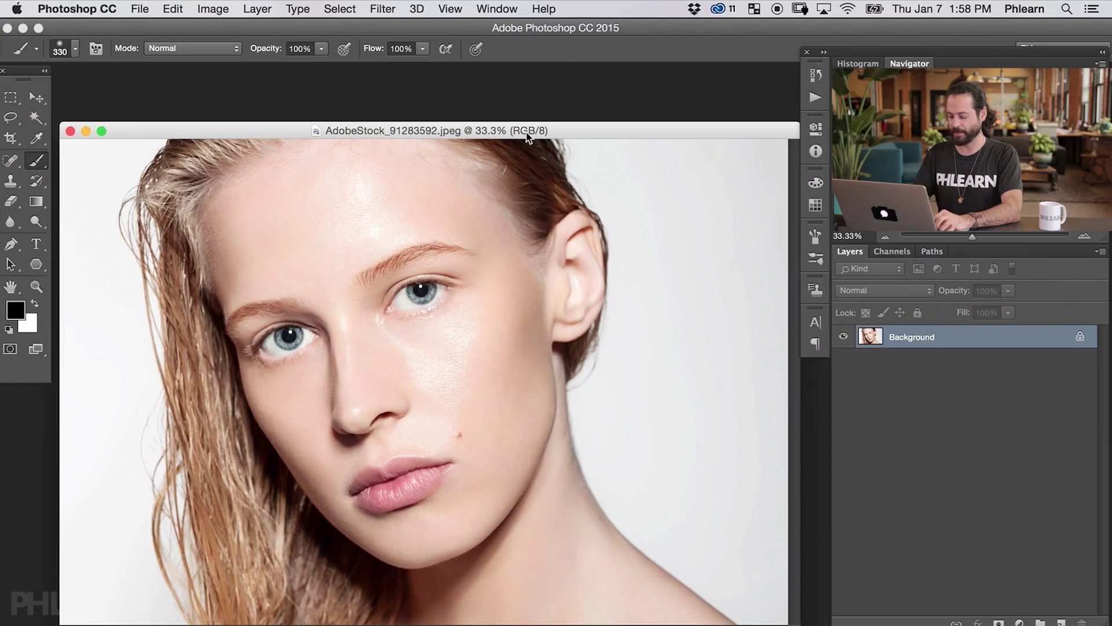
key(super+n)
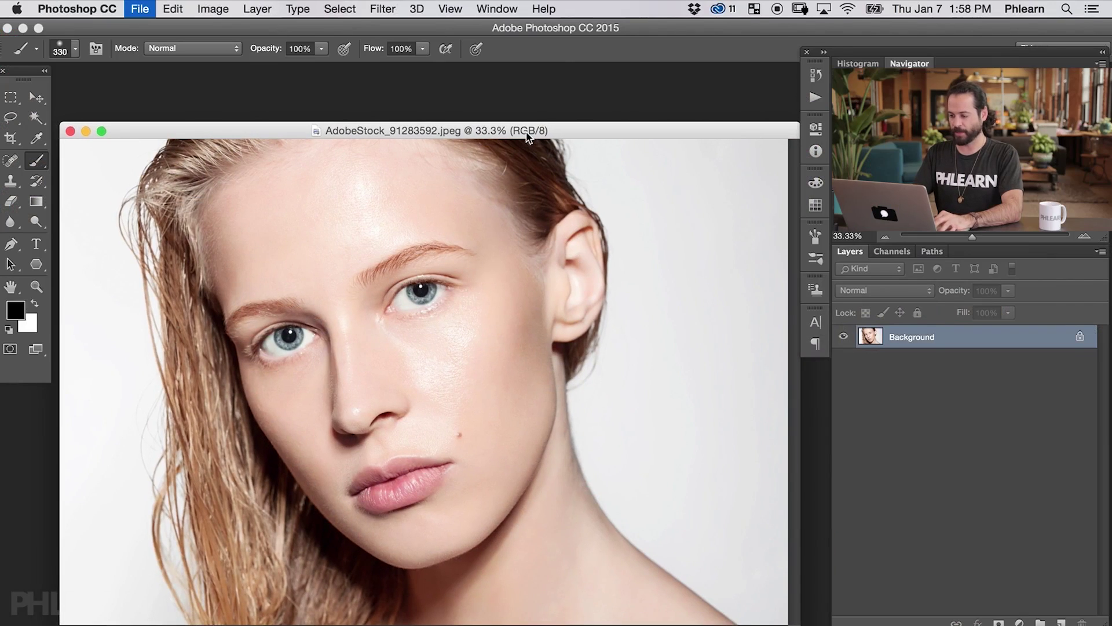
key(Return)
key(super+v)
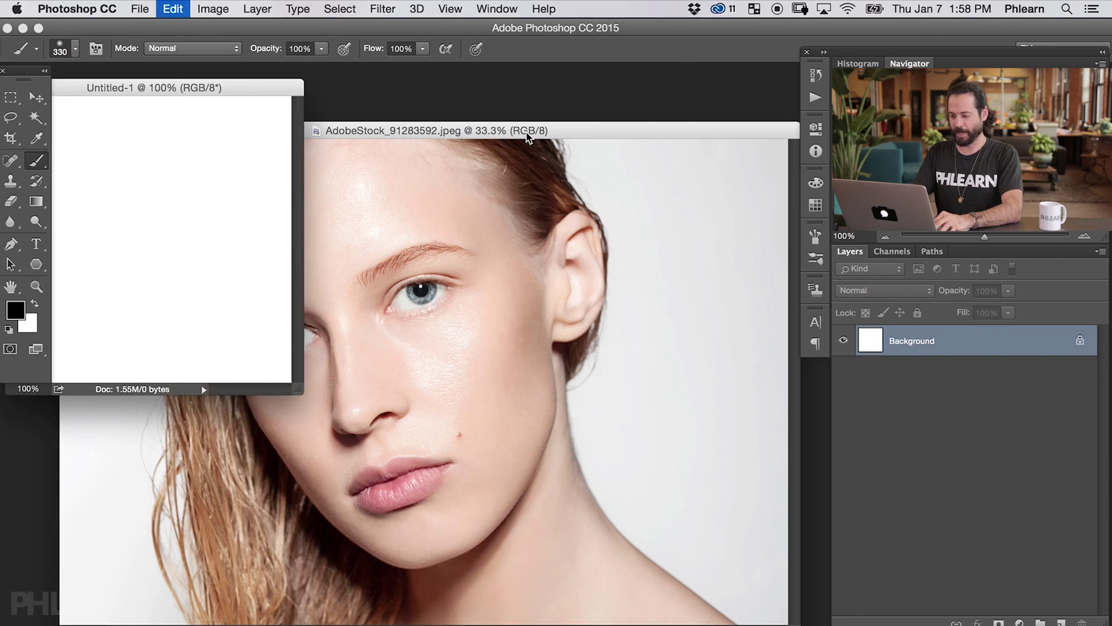
mouse_move(242, 90)
mouse_down()
mouse_move(306, 91)
mouse_move(296, 86)
mouse_up()
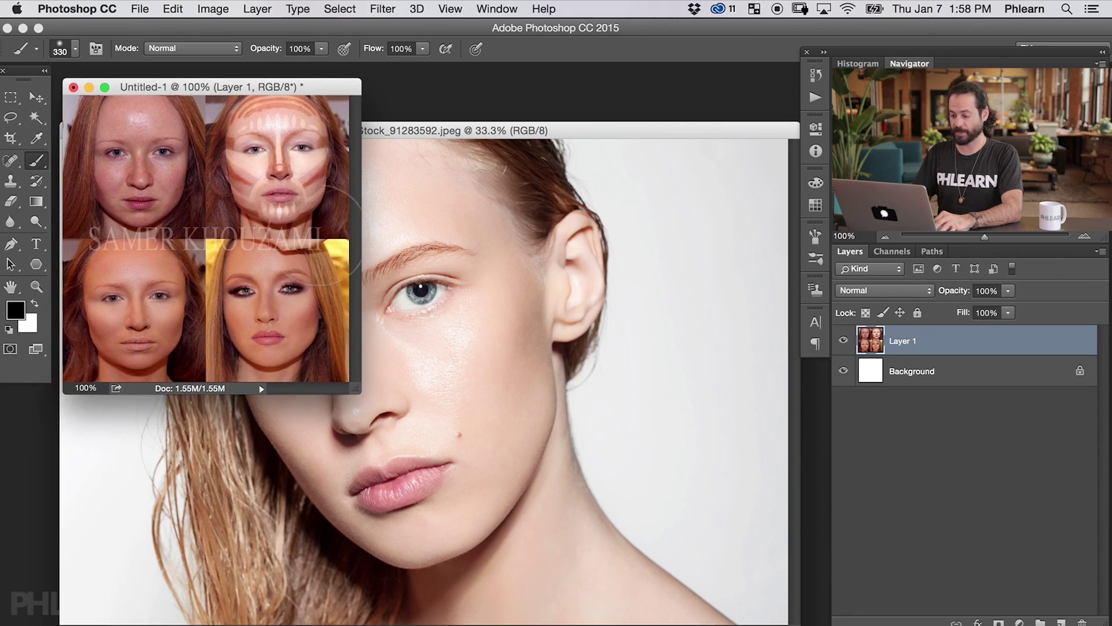
Move the collage into the portrait as Layer 1, scale it to 305% and shift it left.
click(36, 97)
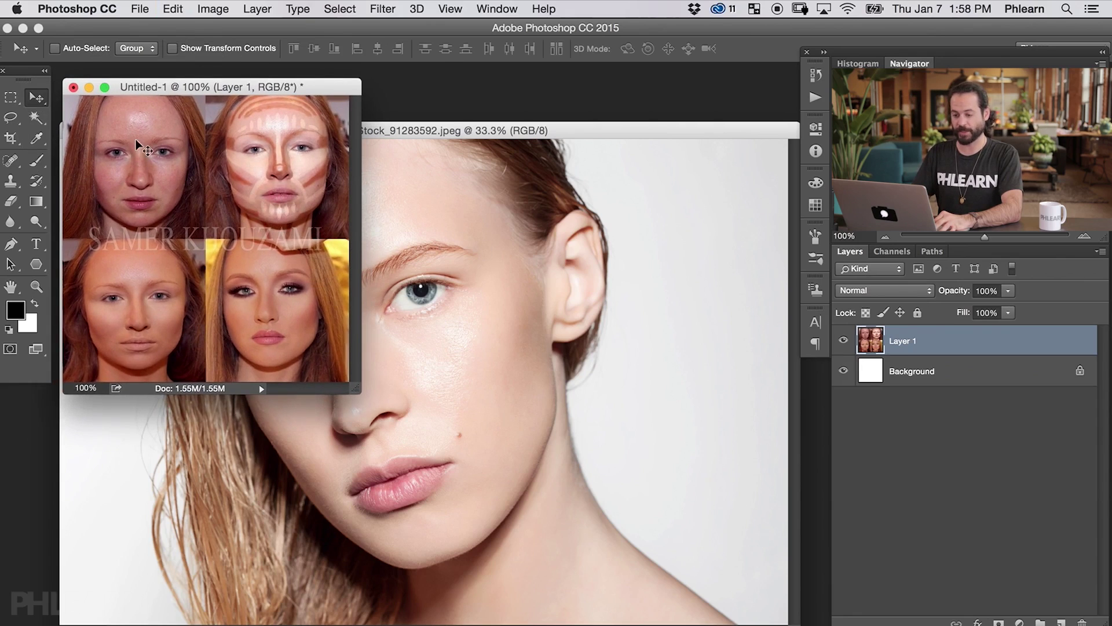
drag(139, 146, 496, 367)
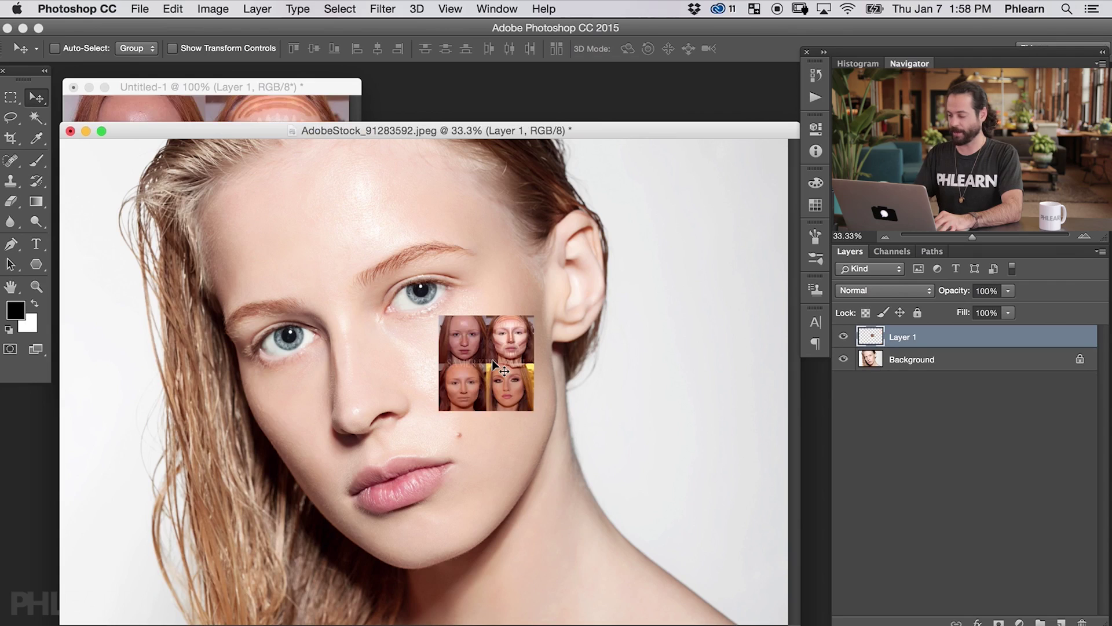
key(super+t)
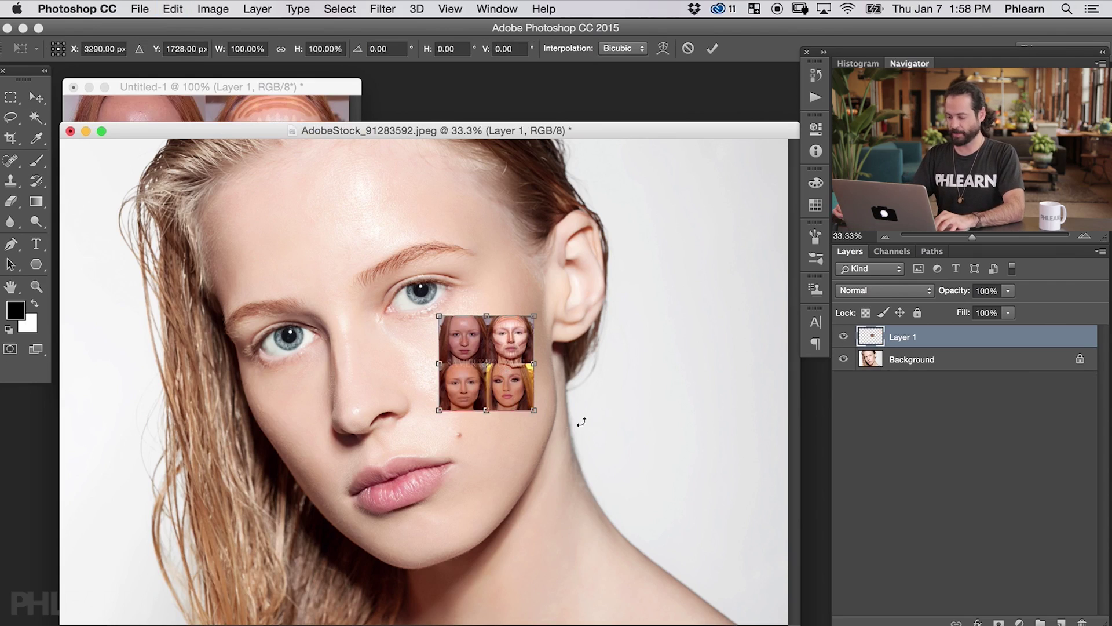
drag(531, 411, 764, 547)
key(Return)
drag(663, 477, 216, 482)
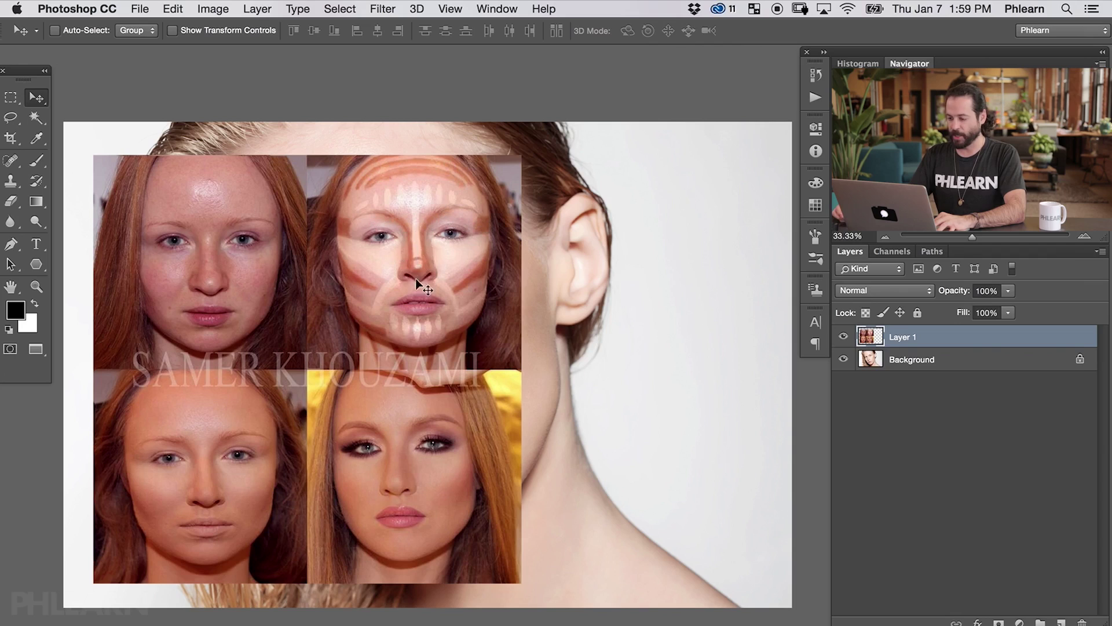
Hide the collage and add an empty Layer 2 above the Background portrait.
click(844, 339)
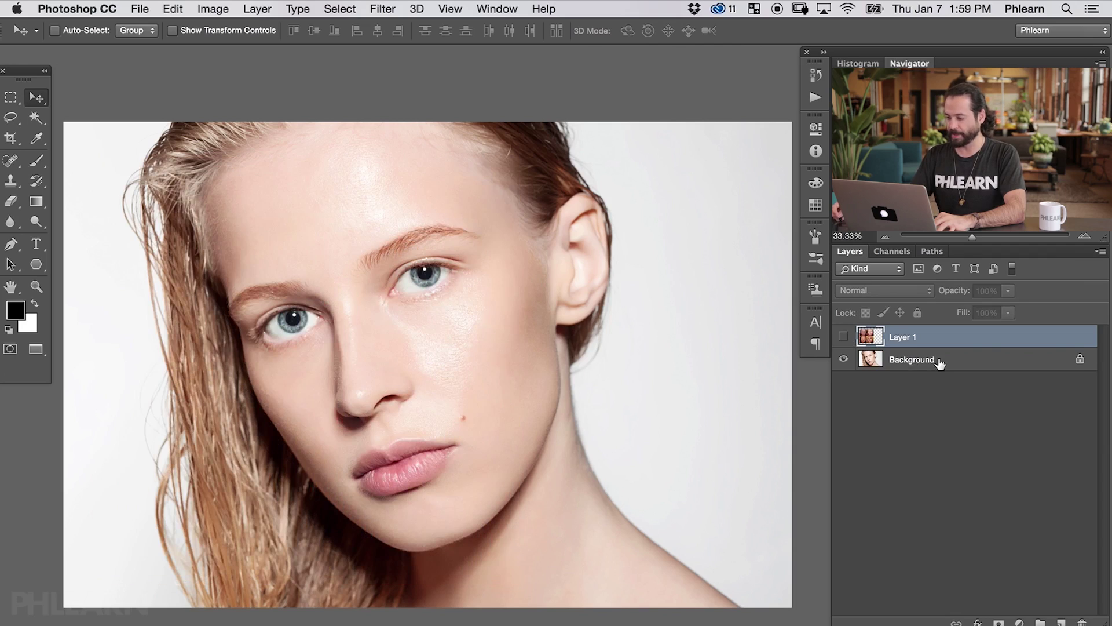
click(940, 360)
click(1060, 622)
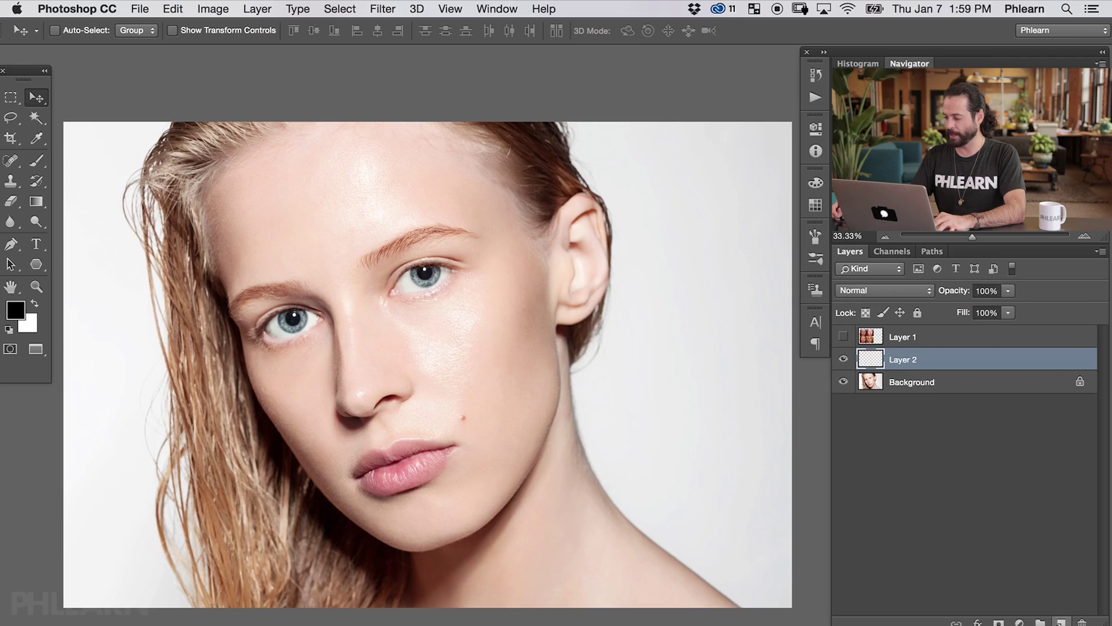
key(b)
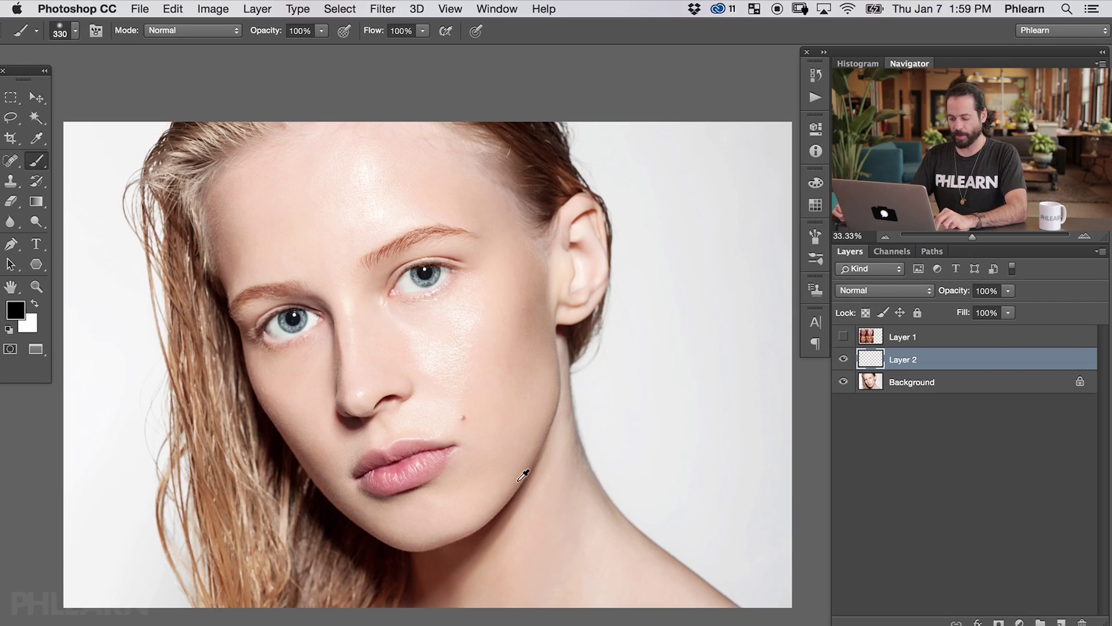
Sample the contour colour, set a 268-pixel brush at 60% flow, and undo the trial strokes.
alt+click(510, 513)
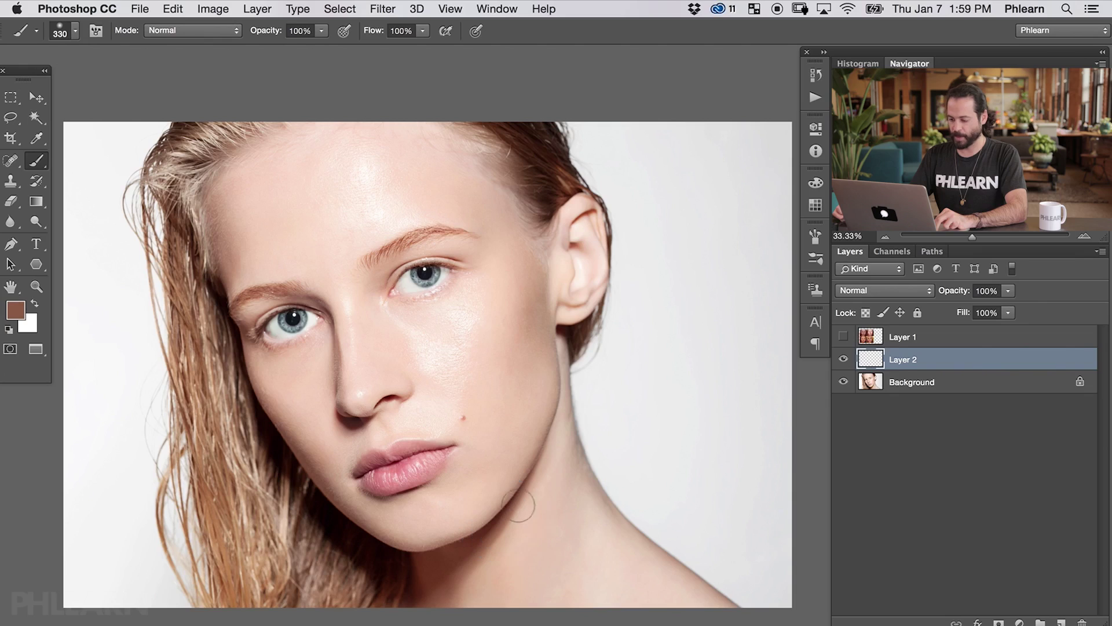
mouse_move(459, 303)
mouse_down()
mouse_move(447, 303)
mouse_move(494, 315)
mouse_move(493, 385)
mouse_up()
key(shift+6)
key(super+z)
mouse_move(544, 304)
mouse_down()
mouse_move(516, 303)
mouse_move(543, 345)
mouse_move(546, 282)
mouse_move(496, 374)
mouse_up()
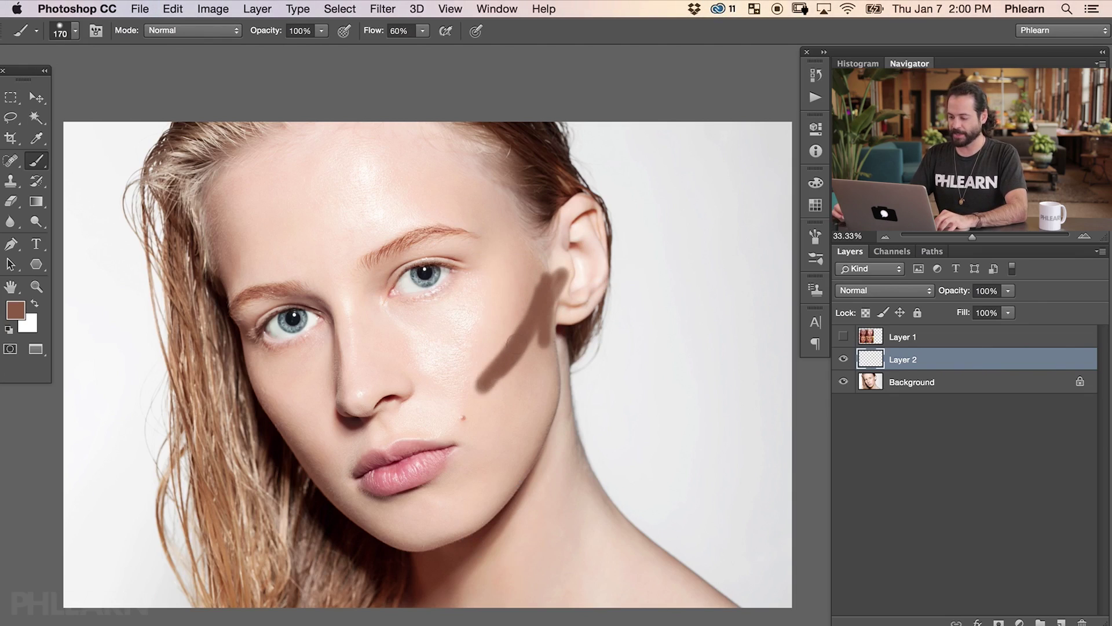
mouse_move(510, 343)
mouse_down()
mouse_move(481, 391)
mouse_move(552, 341)
mouse_up()
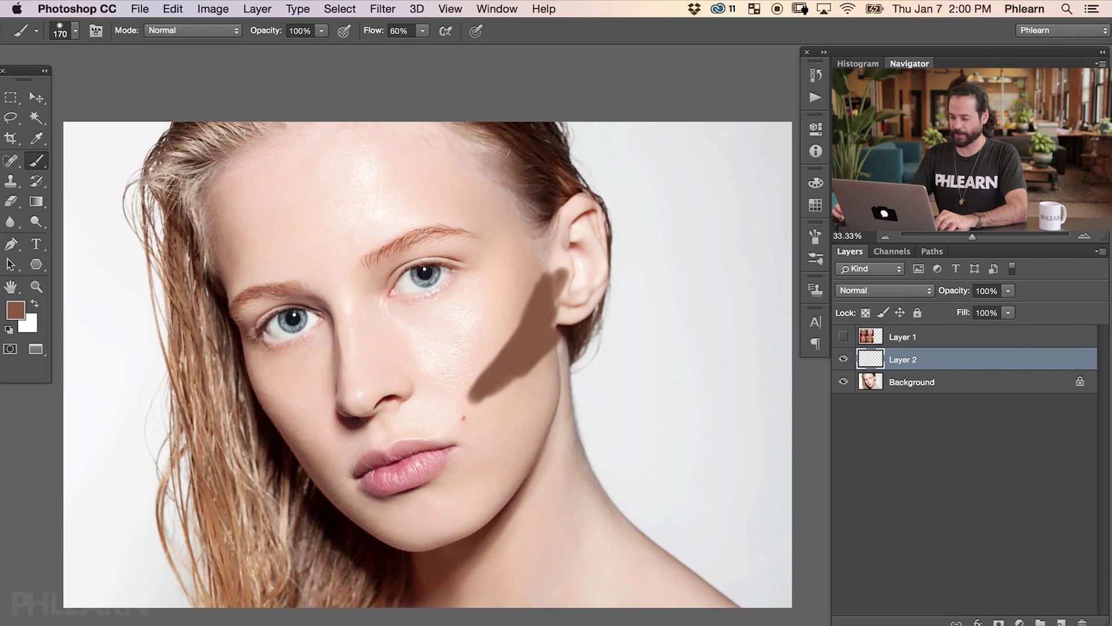
key(super+z)
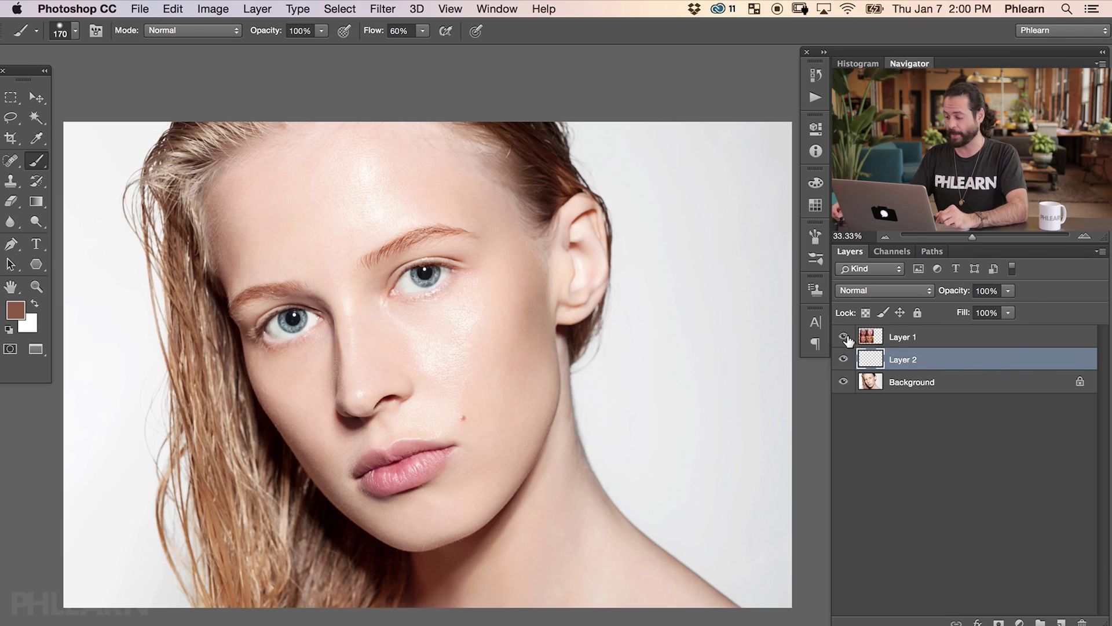
click(844, 337)
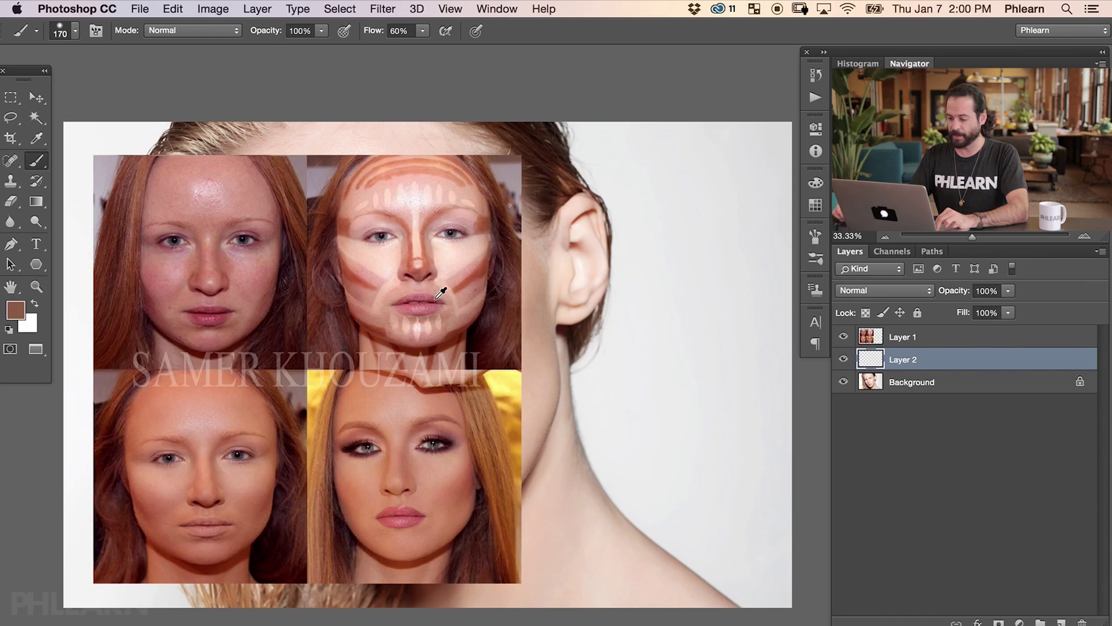
Paint brown contour under the cheekbone up to the ear and along the jawline at 80% flow.
click(843, 336)
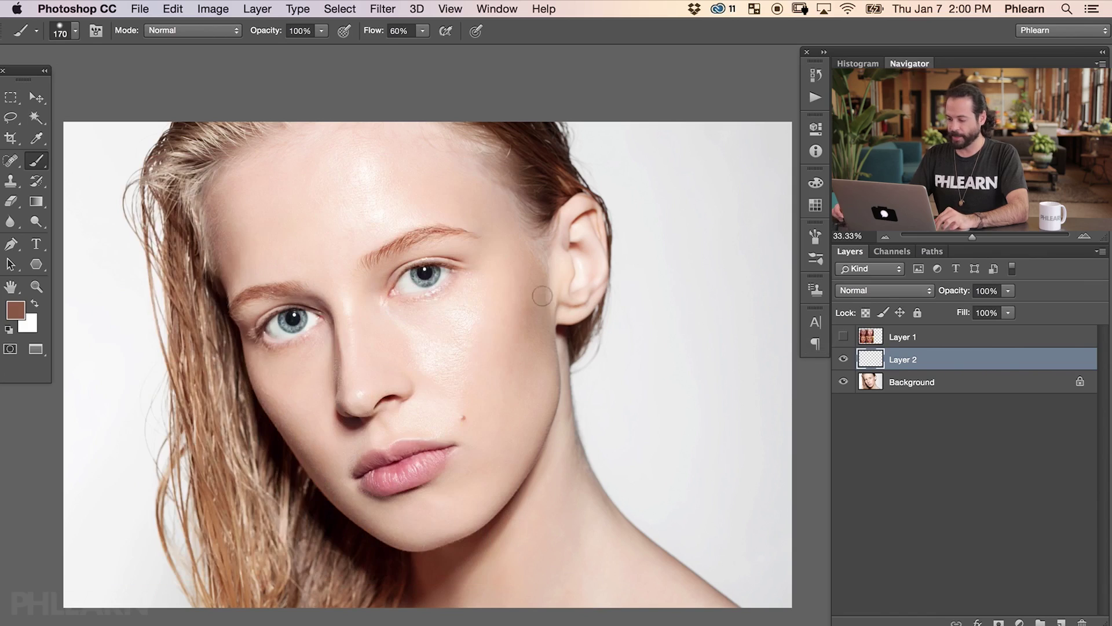
mouse_move(543, 296)
mouse_down()
mouse_move(455, 409)
mouse_move(549, 339)
mouse_move(546, 282)
mouse_move(517, 350)
mouse_move(547, 322)
mouse_move(546, 250)
mouse_move(552, 321)
mouse_move(542, 319)
mouse_move(533, 351)
mouse_move(475, 392)
mouse_up()
key(shift+8)
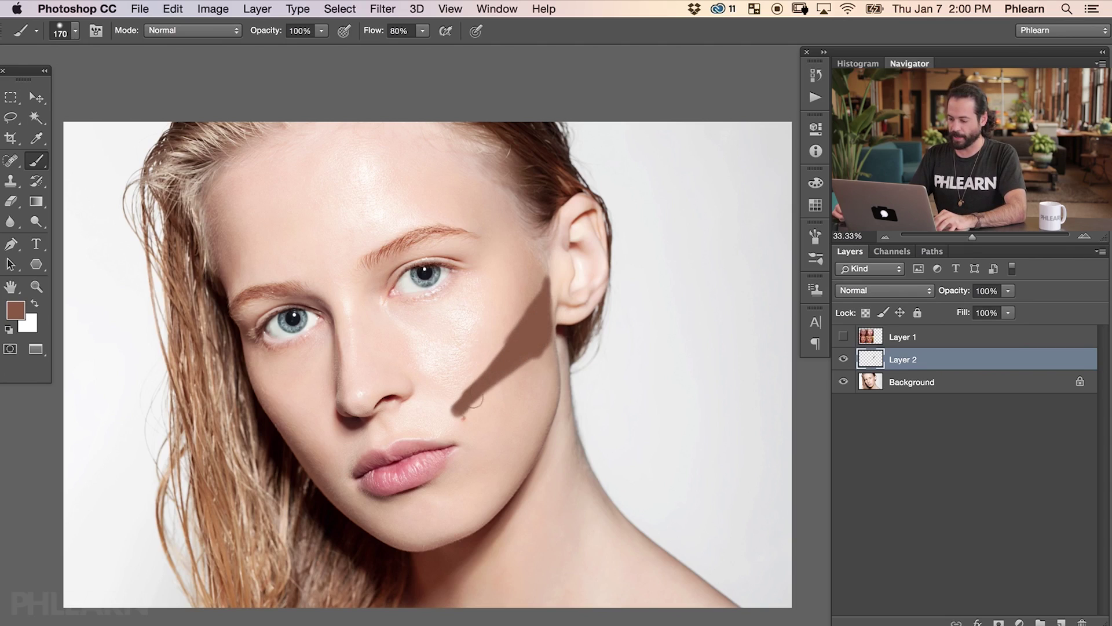
drag(471, 382, 549, 344)
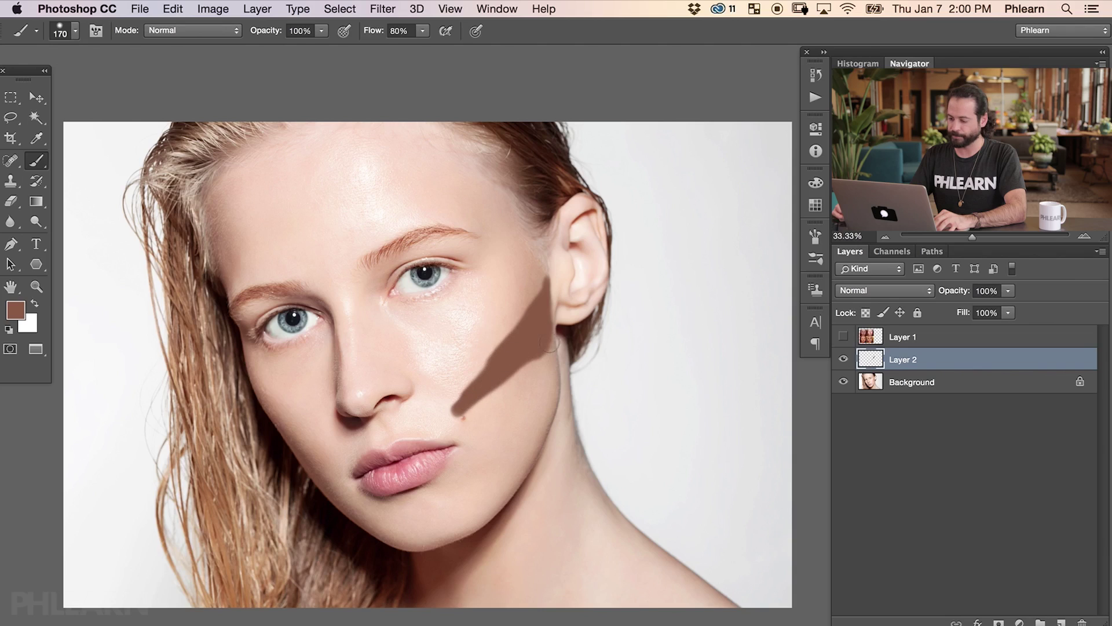
drag(545, 267, 520, 346)
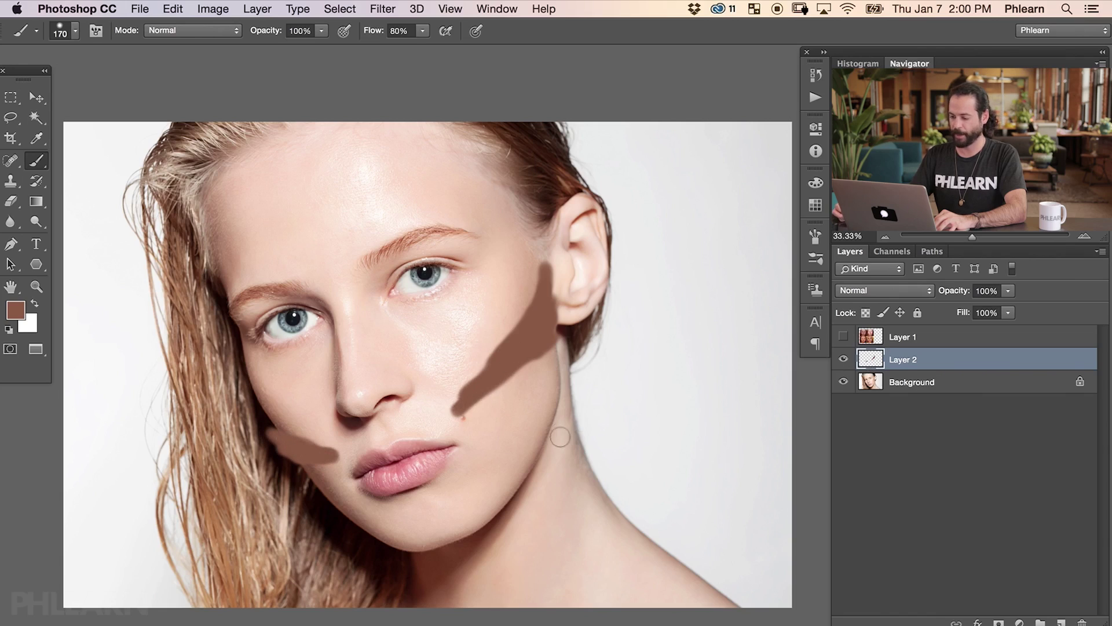
mouse_move(543, 431)
mouse_down()
mouse_move(490, 503)
mouse_move(536, 451)
mouse_up()
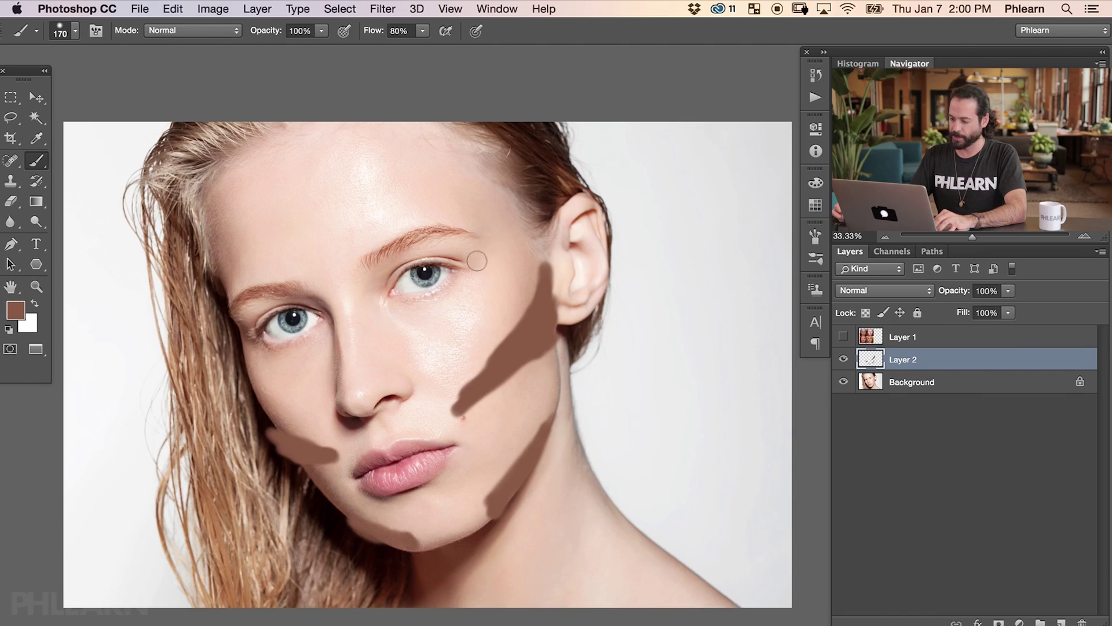
Contour the temple and forehead hairline with an enlarged brush.
mouse_move(459, 275)
mouse_down()
mouse_move(514, 220)
mouse_move(478, 212)
mouse_move(498, 183)
mouse_move(522, 219)
mouse_move(503, 217)
mouse_move(507, 228)
mouse_move(491, 214)
mouse_move(475, 262)
mouse_up()
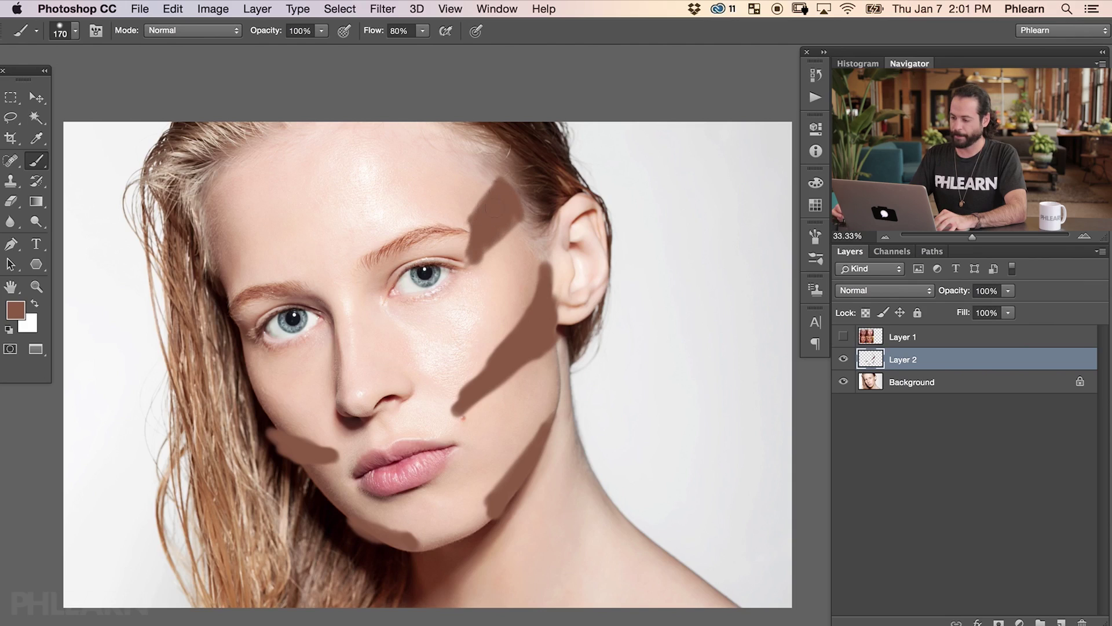
drag(515, 212, 528, 209)
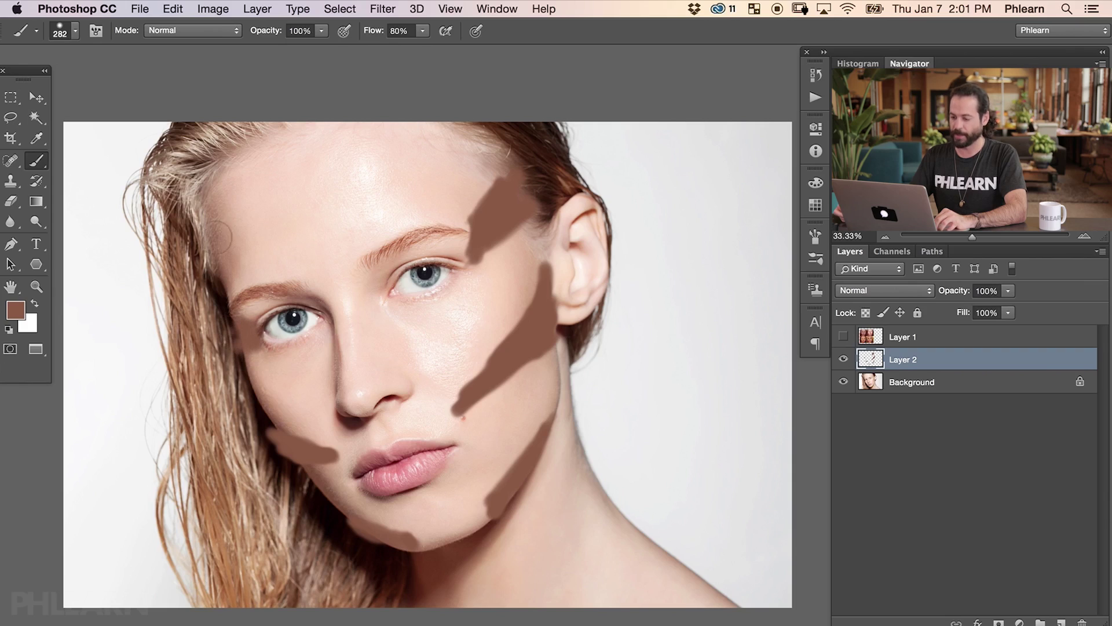
mouse_move(235, 218)
mouse_down()
mouse_move(255, 216)
mouse_move(212, 193)
mouse_up()
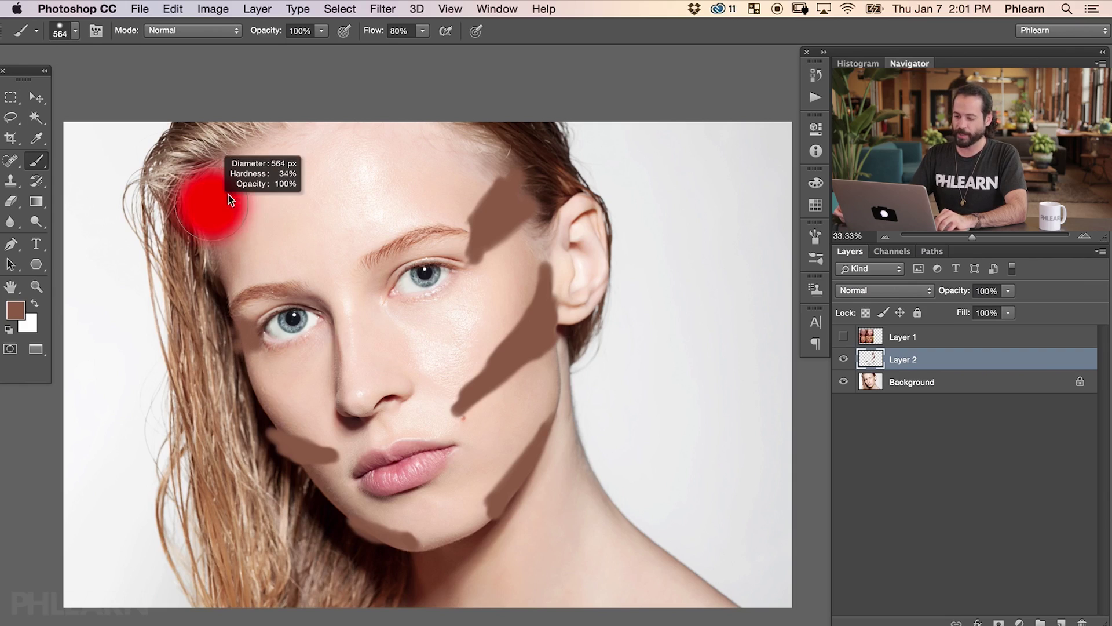
mouse_move(270, 151)
mouse_down()
mouse_move(238, 232)
mouse_move(267, 156)
mouse_move(237, 191)
mouse_move(220, 186)
mouse_move(249, 139)
mouse_move(194, 203)
mouse_move(174, 168)
mouse_move(189, 278)
mouse_up()
mouse_move(241, 158)
mouse_down()
mouse_move(460, 112)
mouse_move(384, 99)
mouse_move(375, 117)
mouse_up()
drag(360, 295, 343, 269)
Paint contour shadows down the side of the nose to its tip.
click(843, 336)
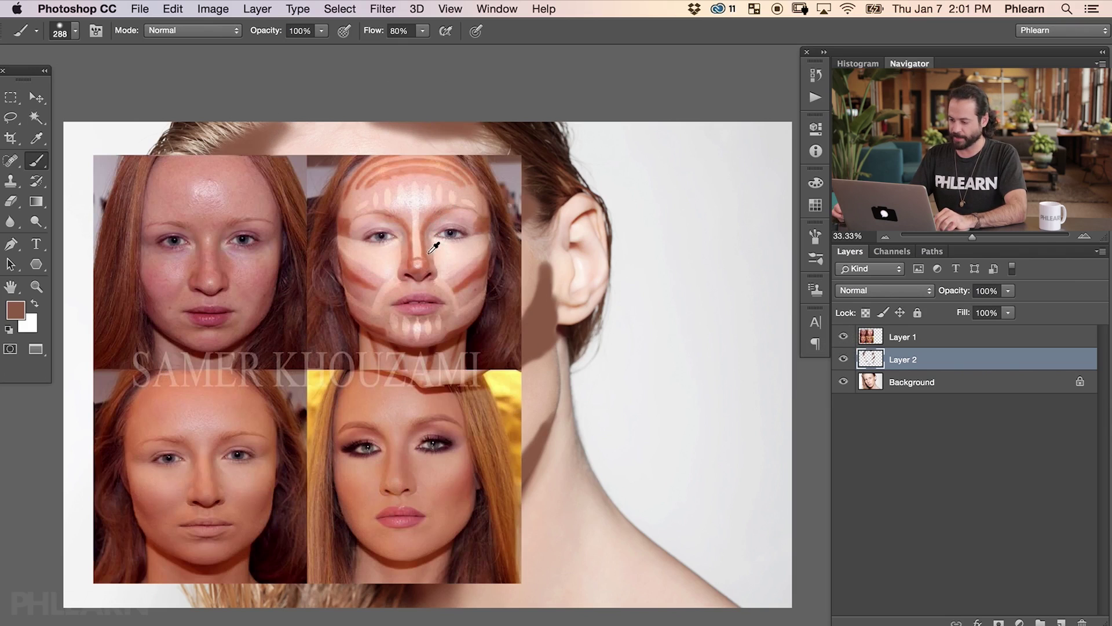
click(844, 336)
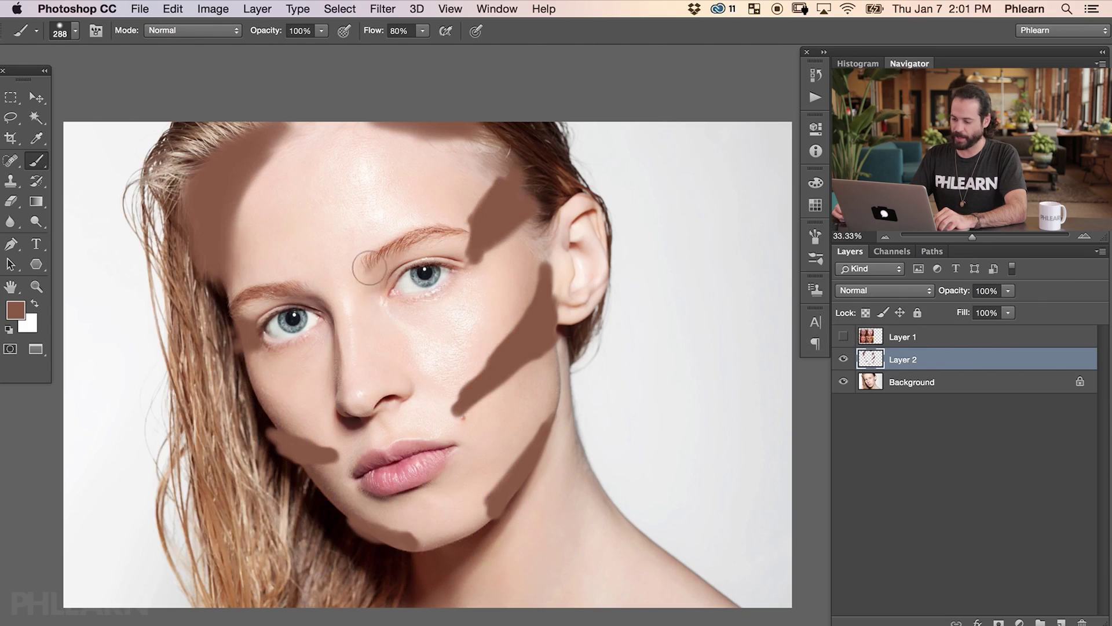
mouse_move(365, 279)
mouse_down()
mouse_move(374, 394)
mouse_move(362, 411)
mouse_move(336, 413)
mouse_up()
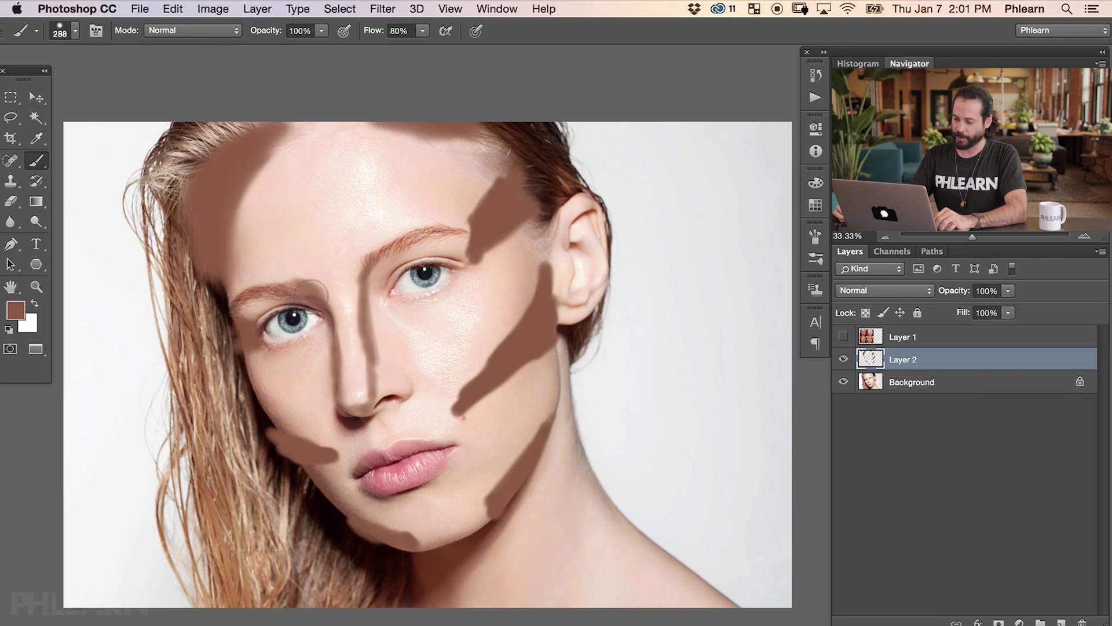
drag(356, 343, 353, 409)
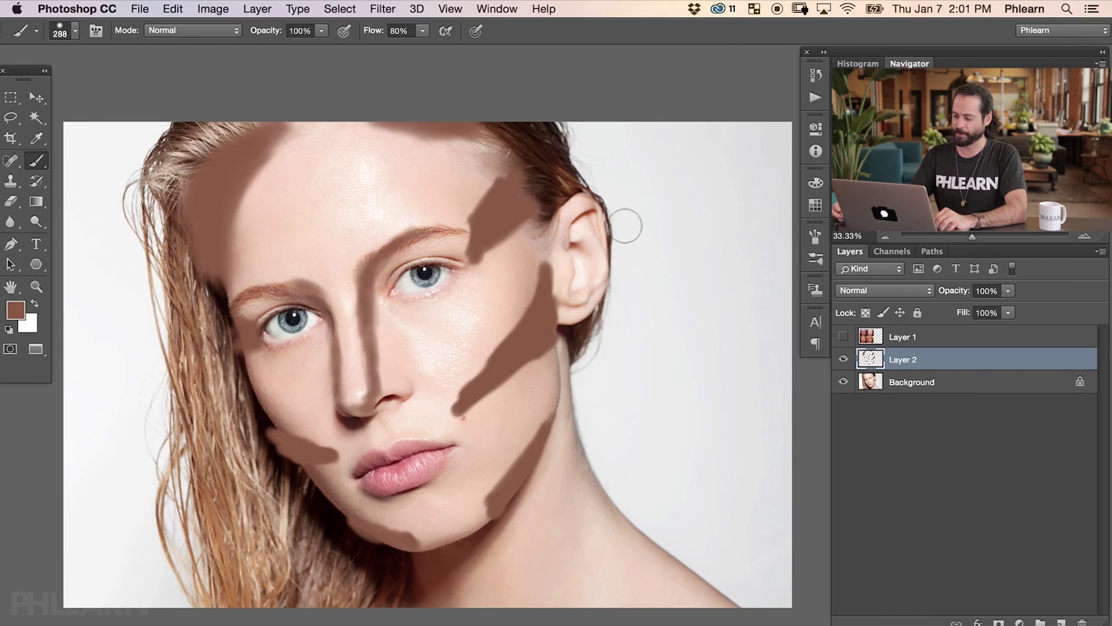
Compare the contour strokes with the reference collage, then add a new empty layer for highlights.
click(843, 360)
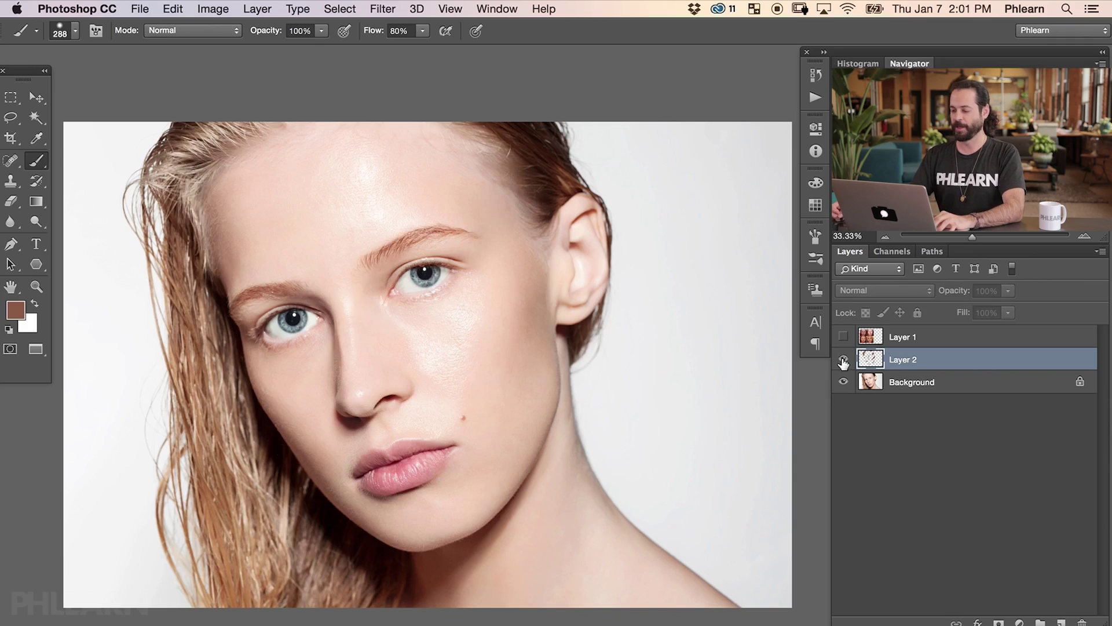
click(843, 360)
click(844, 360)
click(845, 360)
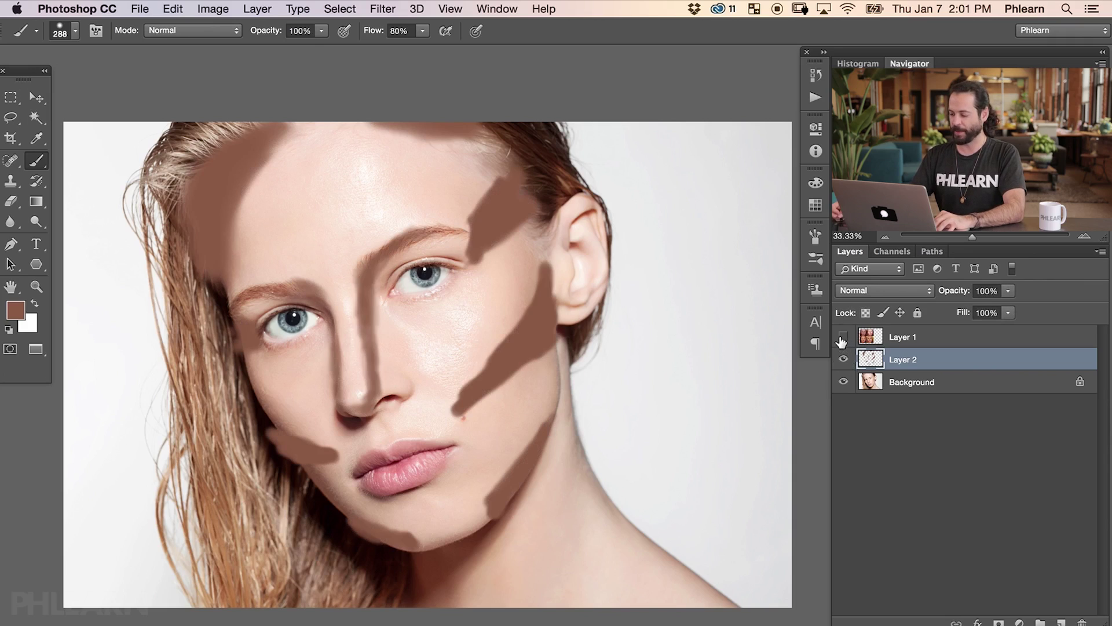
click(843, 337)
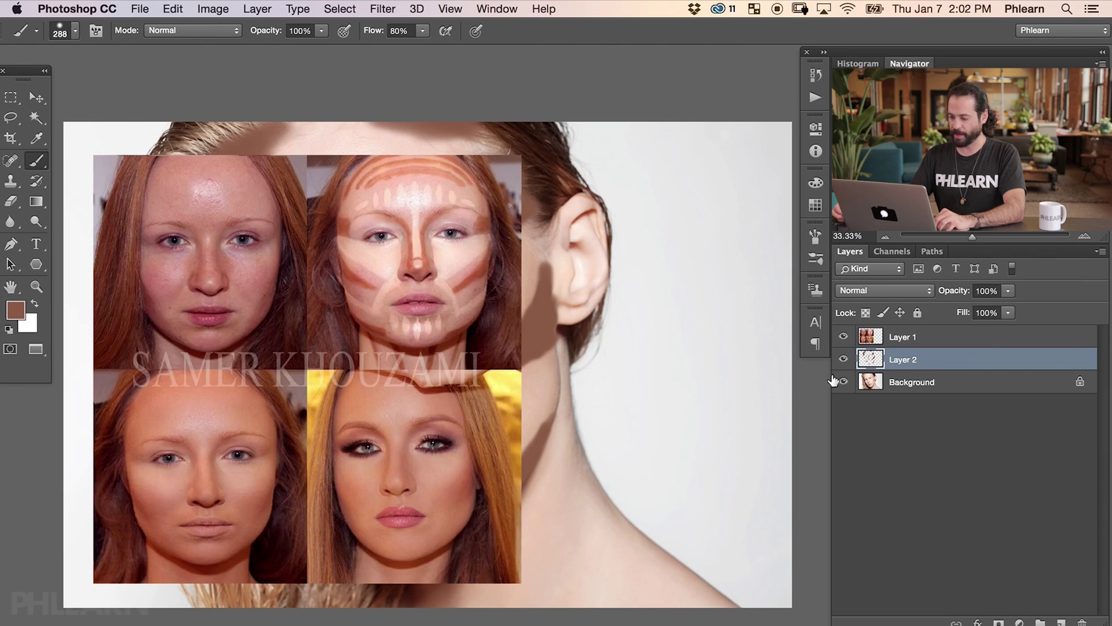
click(843, 337)
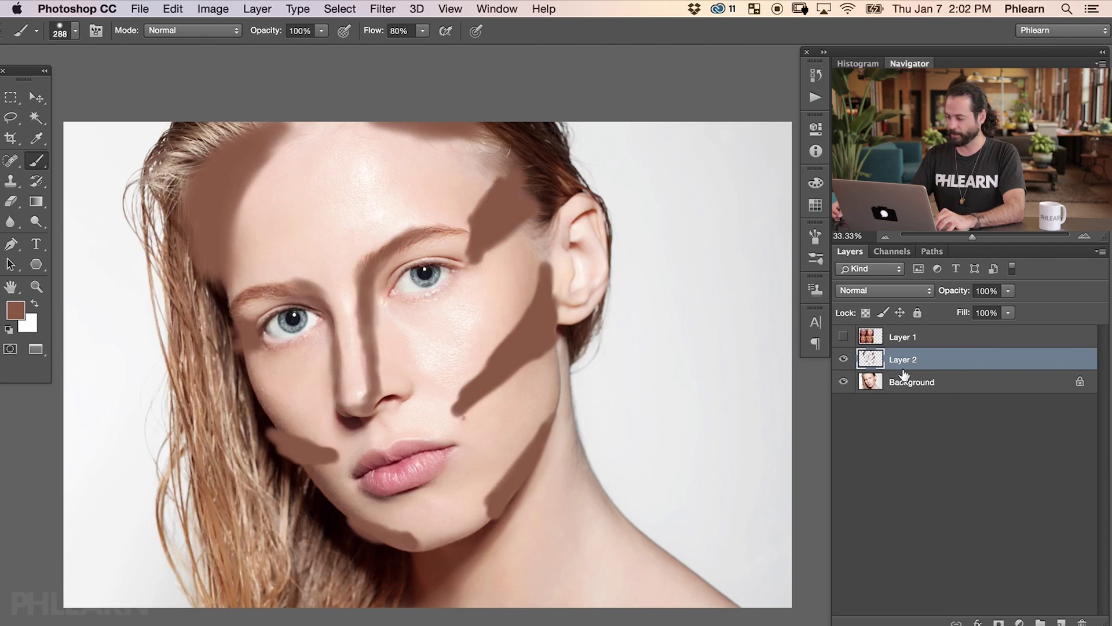
click(1064, 621)
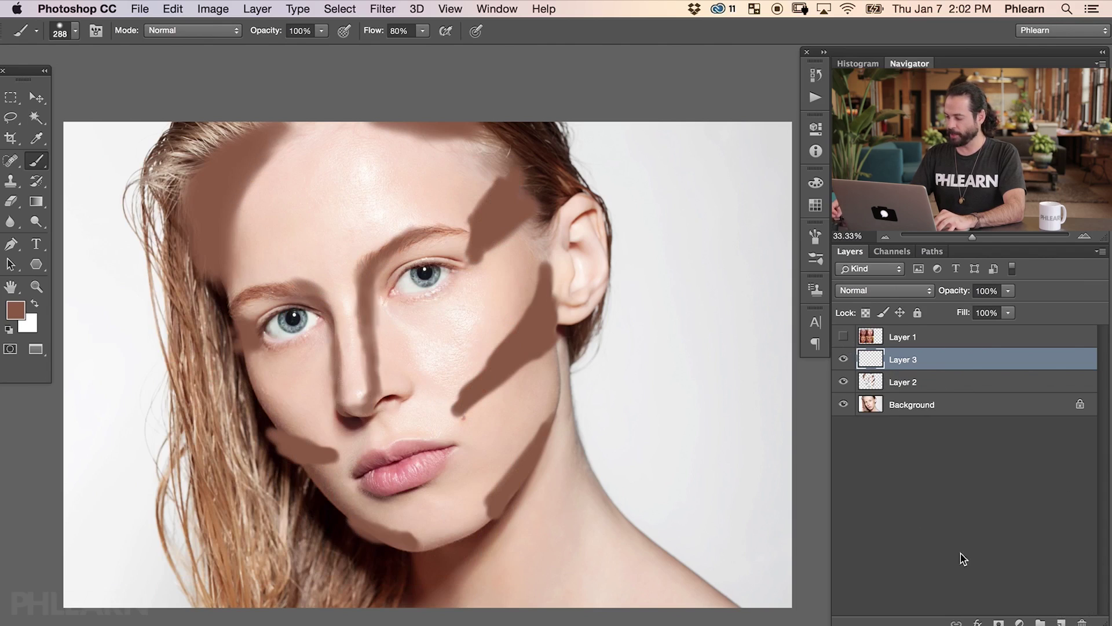
Sample the cheek skin tone, lighten it to near white, and paint a nose-to-cheek highlight.
alt+click(457, 316)
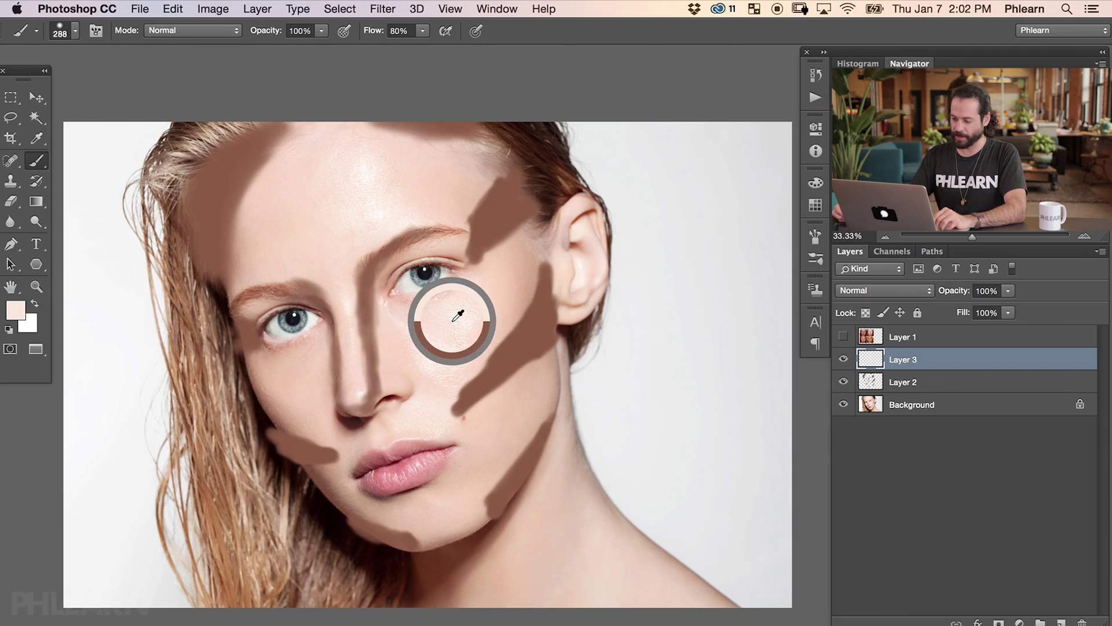
drag(458, 315, 452, 321)
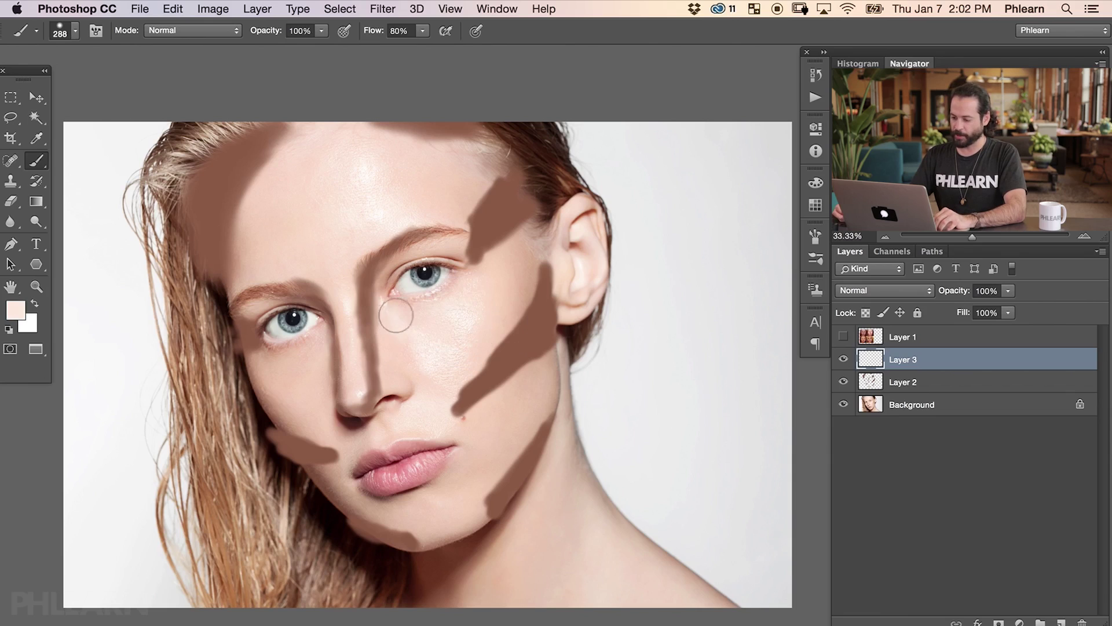
click(16, 312)
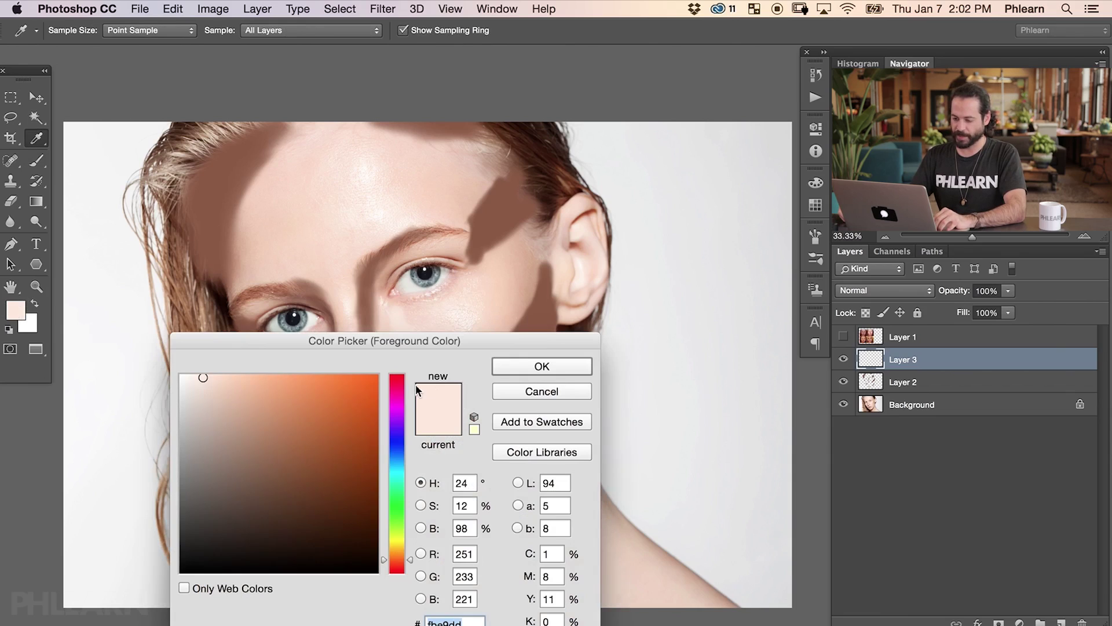
drag(203, 378, 194, 370)
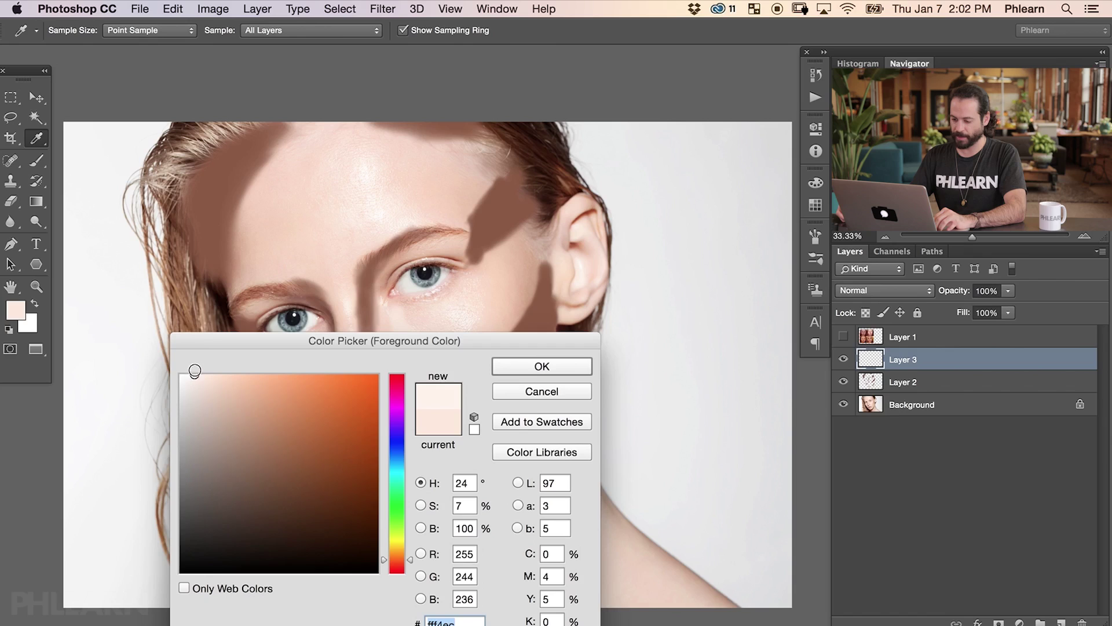
click(538, 366)
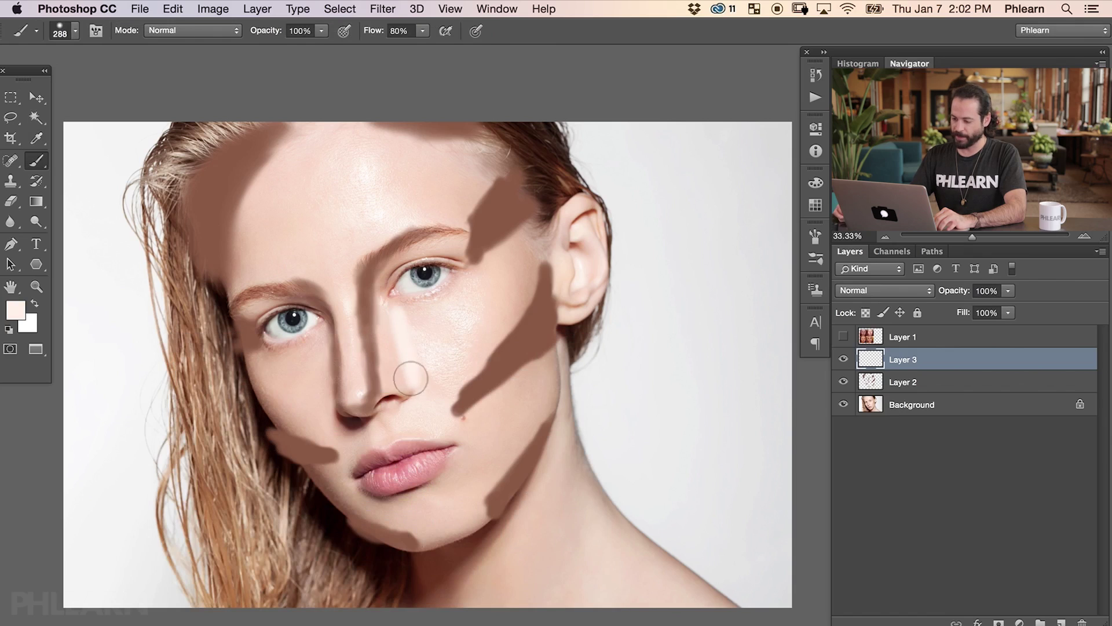
mouse_move(411, 379)
mouse_down()
mouse_move(493, 311)
mouse_move(485, 329)
mouse_move(519, 280)
mouse_move(534, 231)
mouse_move(405, 310)
mouse_move(426, 330)
mouse_move(526, 252)
mouse_move(420, 362)
mouse_move(470, 317)
mouse_move(444, 350)
mouse_move(457, 352)
mouse_move(524, 259)
mouse_move(453, 347)
mouse_move(406, 375)
mouse_move(414, 383)
mouse_move(318, 347)
mouse_move(324, 333)
mouse_move(308, 355)
mouse_move(261, 356)
mouse_move(255, 371)
mouse_move(270, 396)
mouse_move(335, 411)
mouse_move(308, 383)
mouse_move(302, 400)
mouse_move(316, 410)
mouse_move(290, 392)
mouse_up()
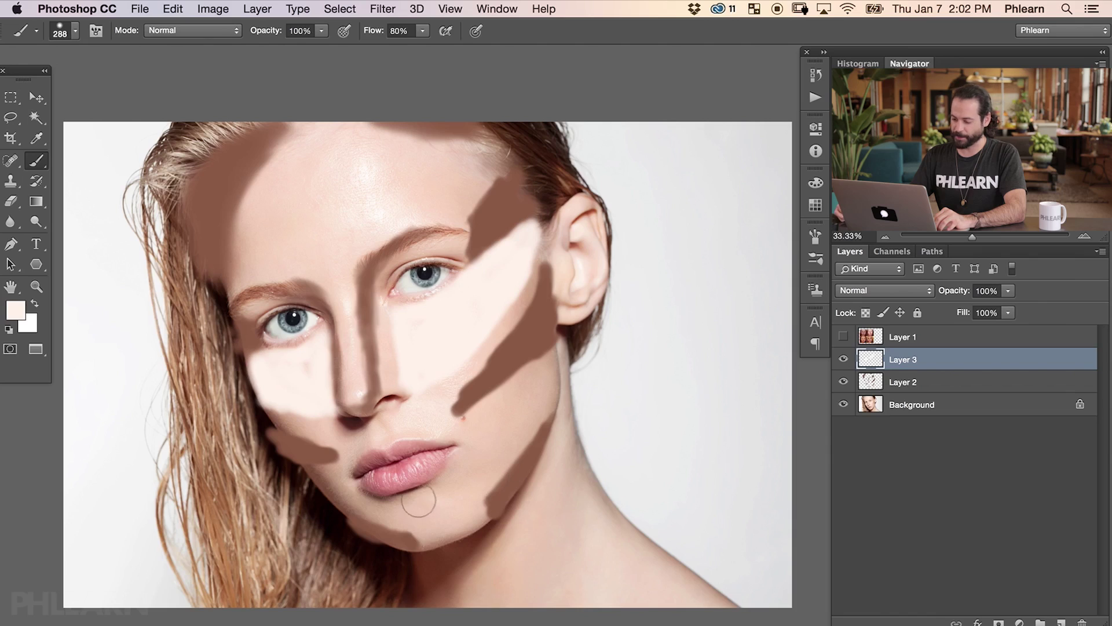
Paint pale highlights down the chin and under the eye on Layer 3.
mouse_move(429, 492)
mouse_down()
mouse_move(422, 535)
mouse_move(470, 520)
mouse_move(455, 506)
mouse_move(414, 510)
mouse_move(439, 516)
mouse_up()
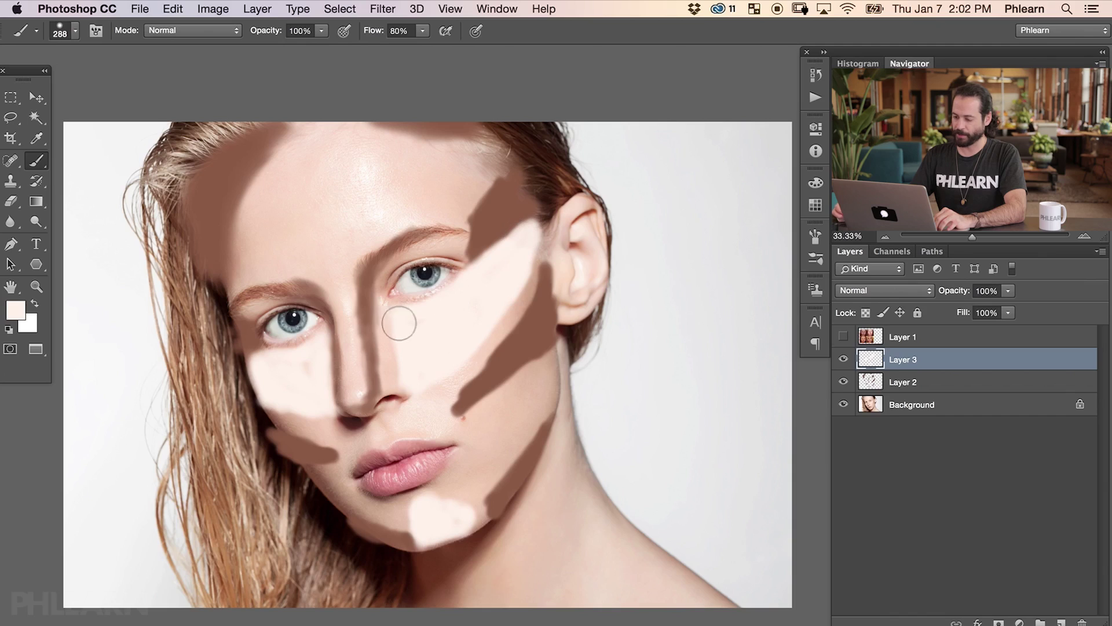
mouse_move(318, 355)
mouse_down()
mouse_move(288, 377)
mouse_move(308, 352)
mouse_move(264, 368)
mouse_move(315, 397)
mouse_move(272, 398)
mouse_move(301, 390)
mouse_move(288, 407)
mouse_up()
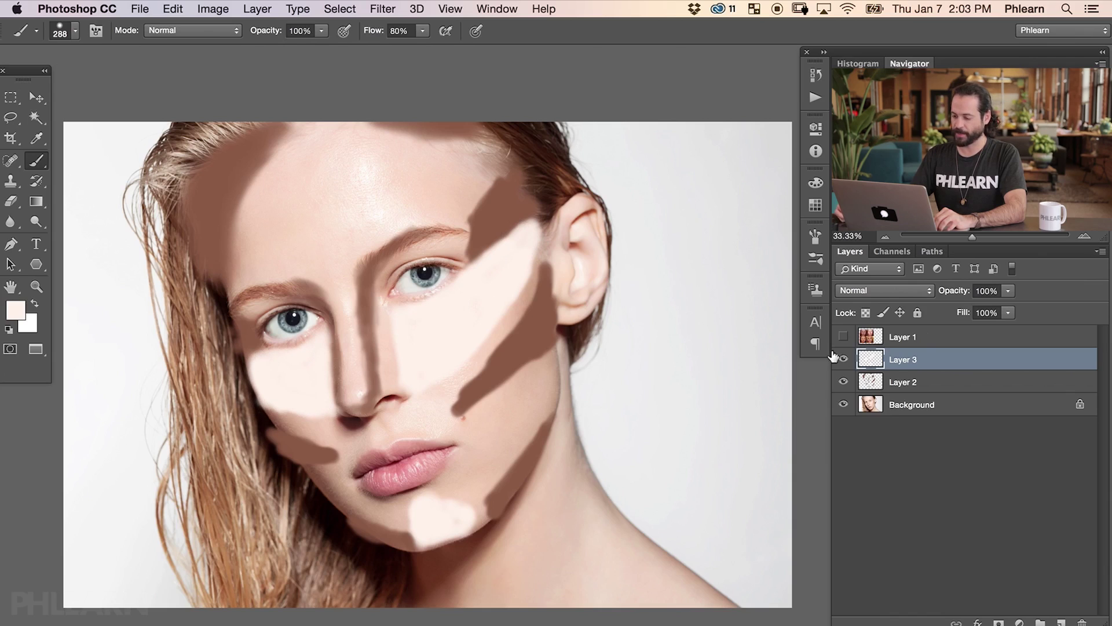
Toggle the reference collage on and off to compare it with the painting.
click(844, 337)
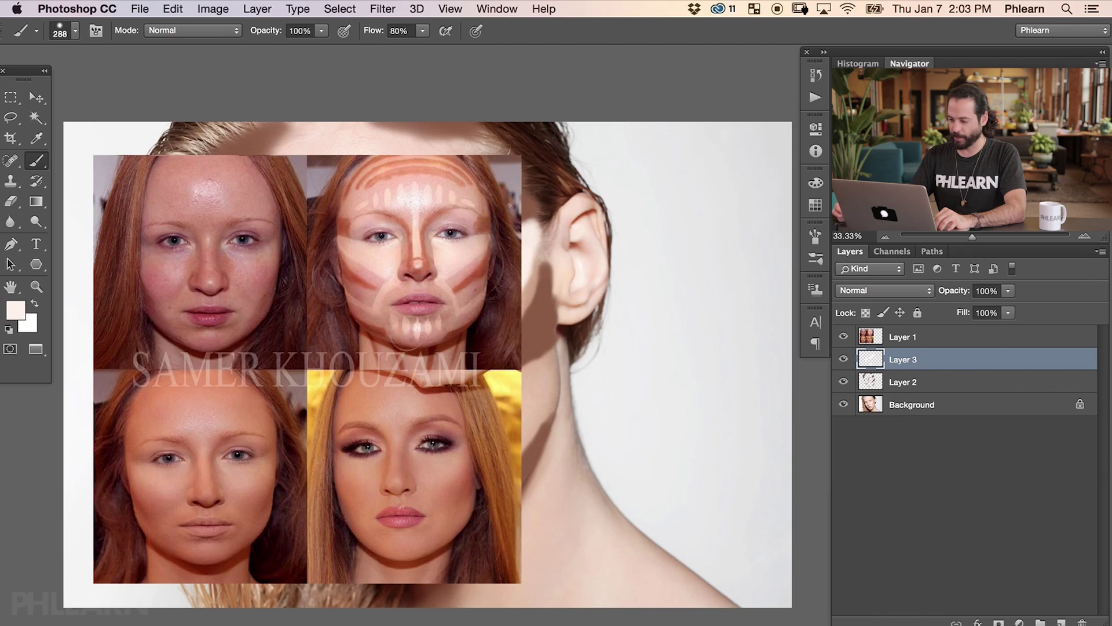
click(844, 336)
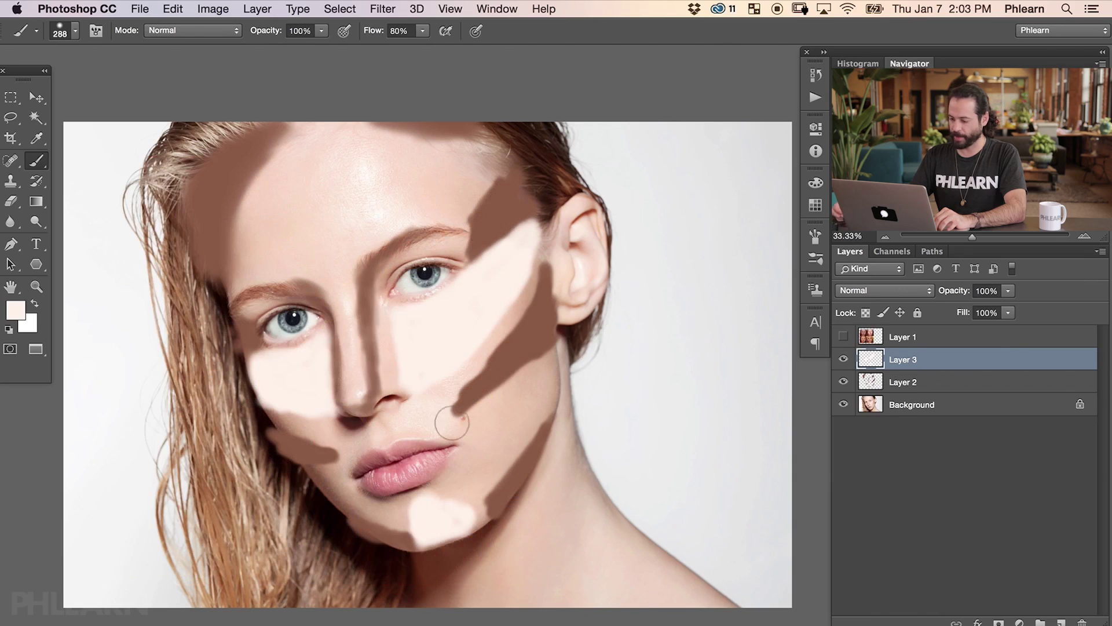
click(843, 338)
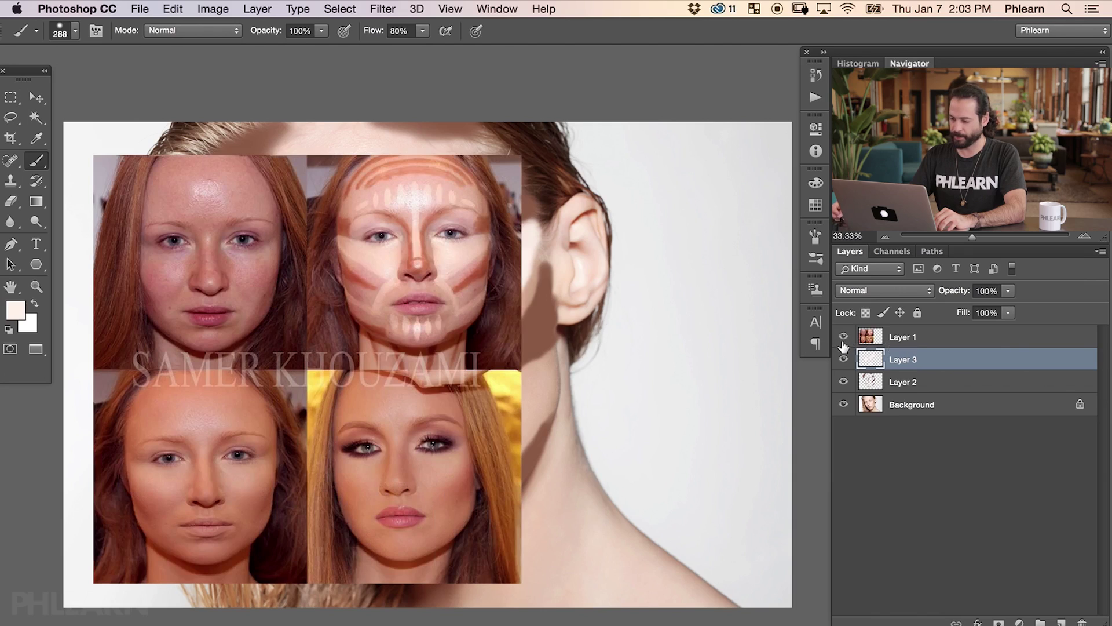
click(843, 337)
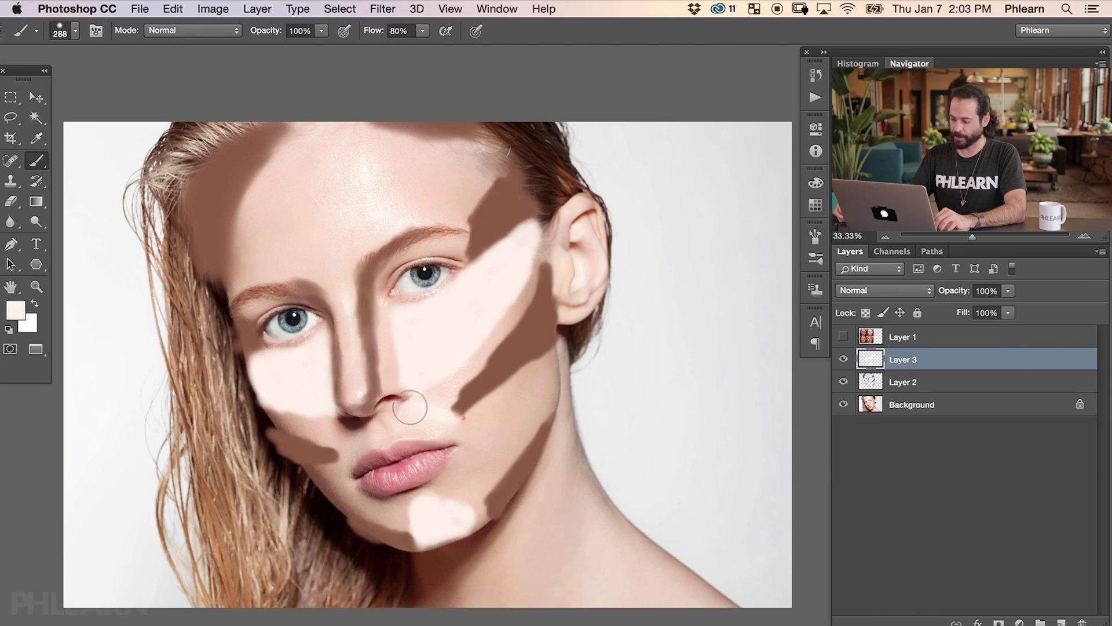
Paint light highlights across the cheek, by the mouth corner, on the chin, forehead and temple.
mouse_move(410, 409)
mouse_down()
mouse_move(434, 405)
mouse_move(481, 429)
mouse_move(488, 446)
mouse_move(544, 384)
mouse_move(504, 427)
mouse_up()
mouse_move(376, 428)
mouse_down()
mouse_move(353, 487)
mouse_move(327, 486)
mouse_up()
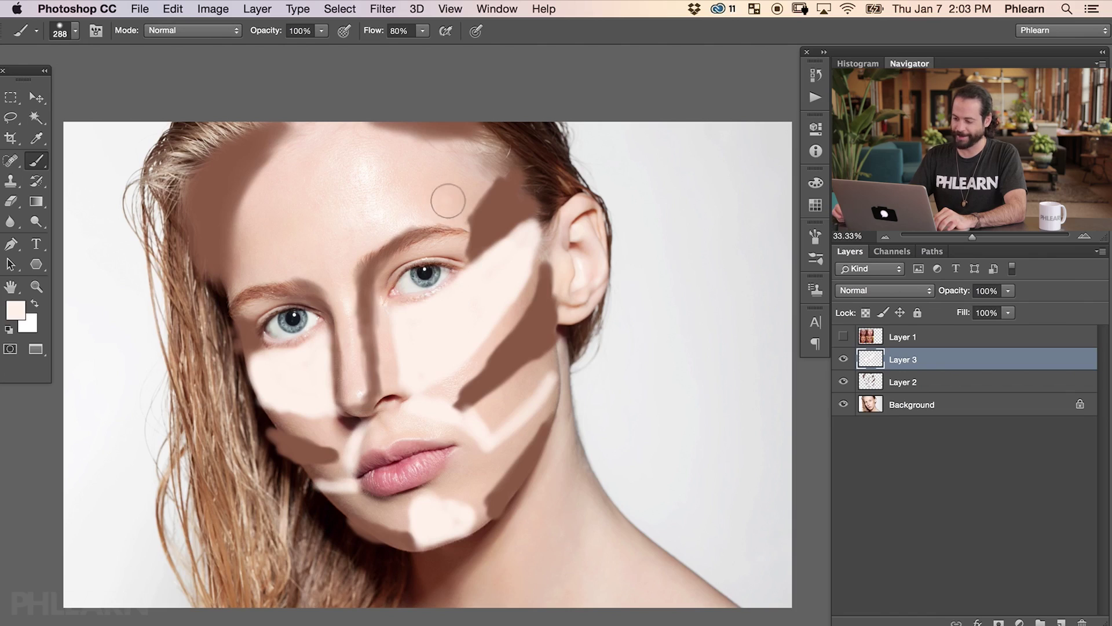
mouse_move(446, 197)
mouse_down()
mouse_move(445, 208)
mouse_move(435, 204)
mouse_up()
drag(261, 249, 253, 267)
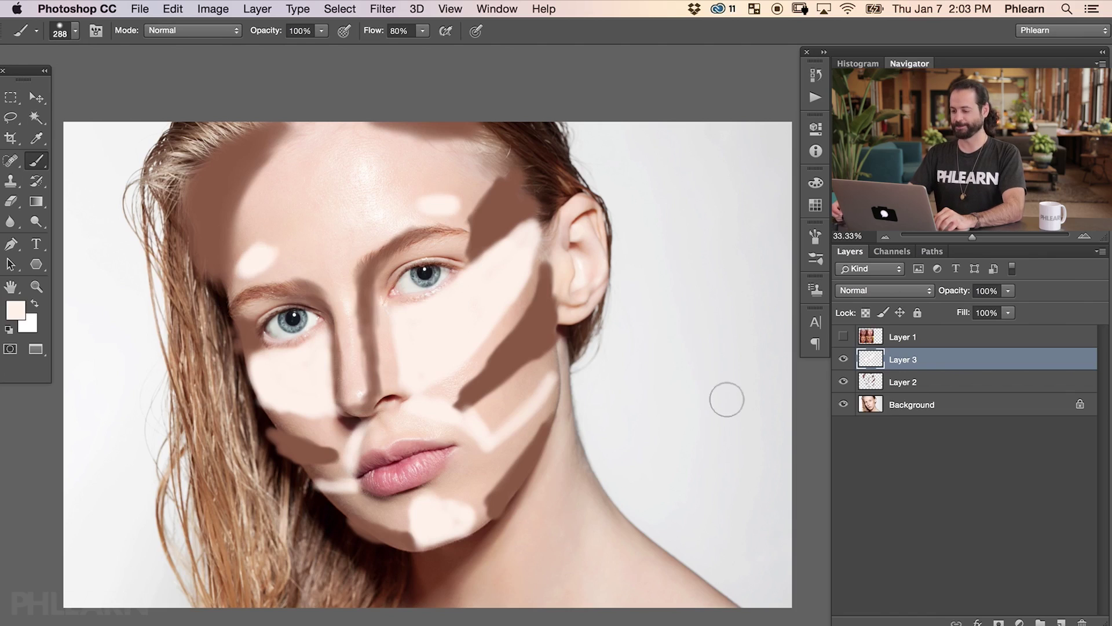
drag(613, 419, 624, 429)
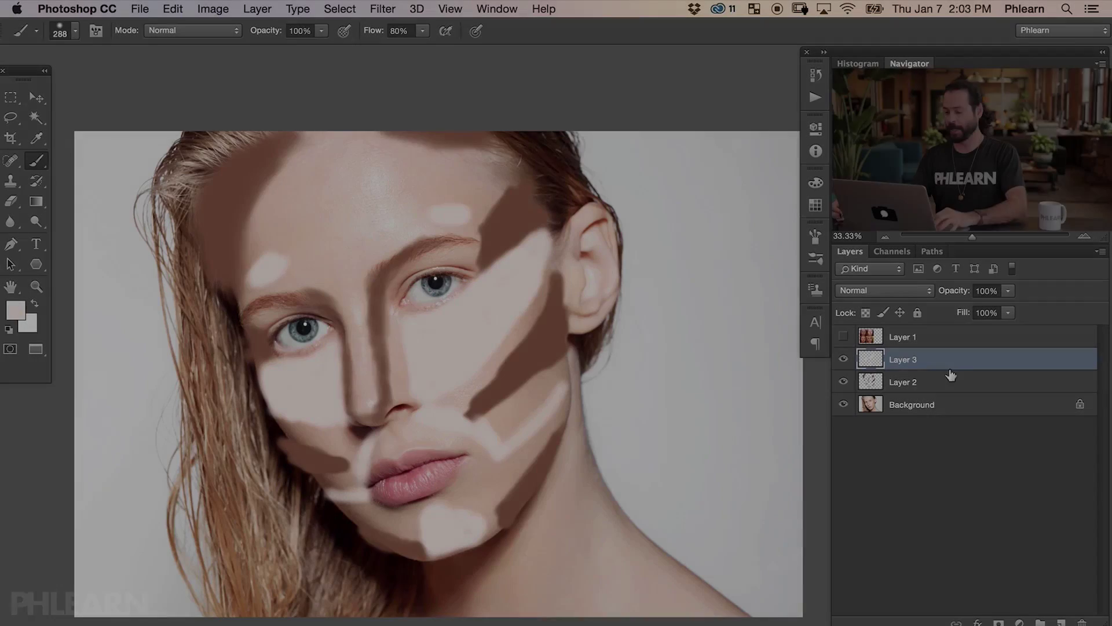
Hide the highlight layer and set Layer 2's blend mode to Hard Light.
click(844, 359)
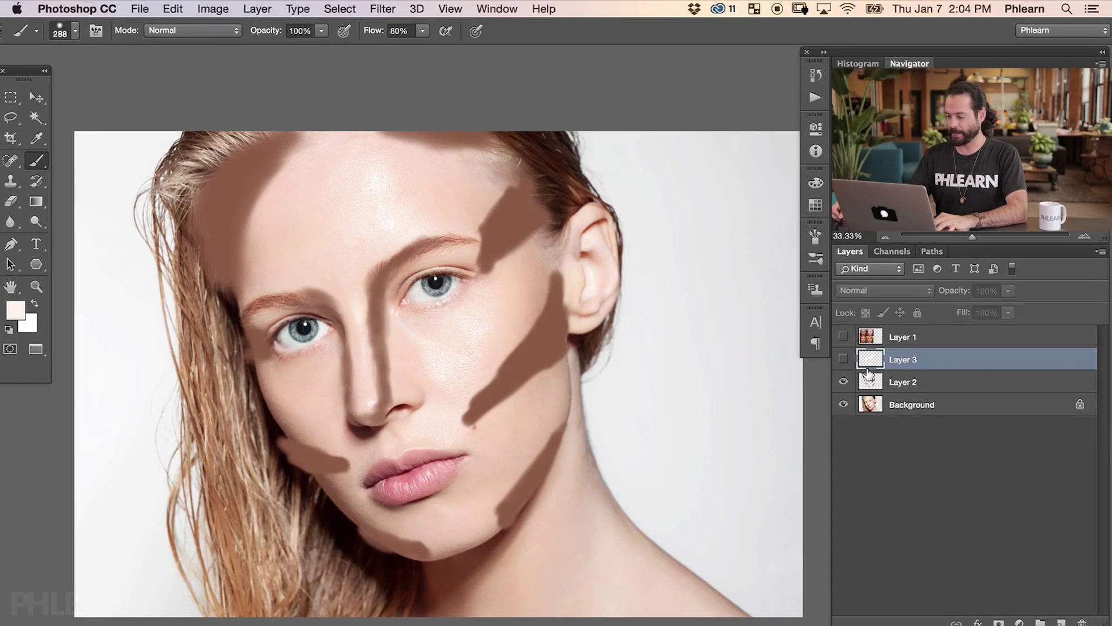
click(921, 383)
click(866, 292)
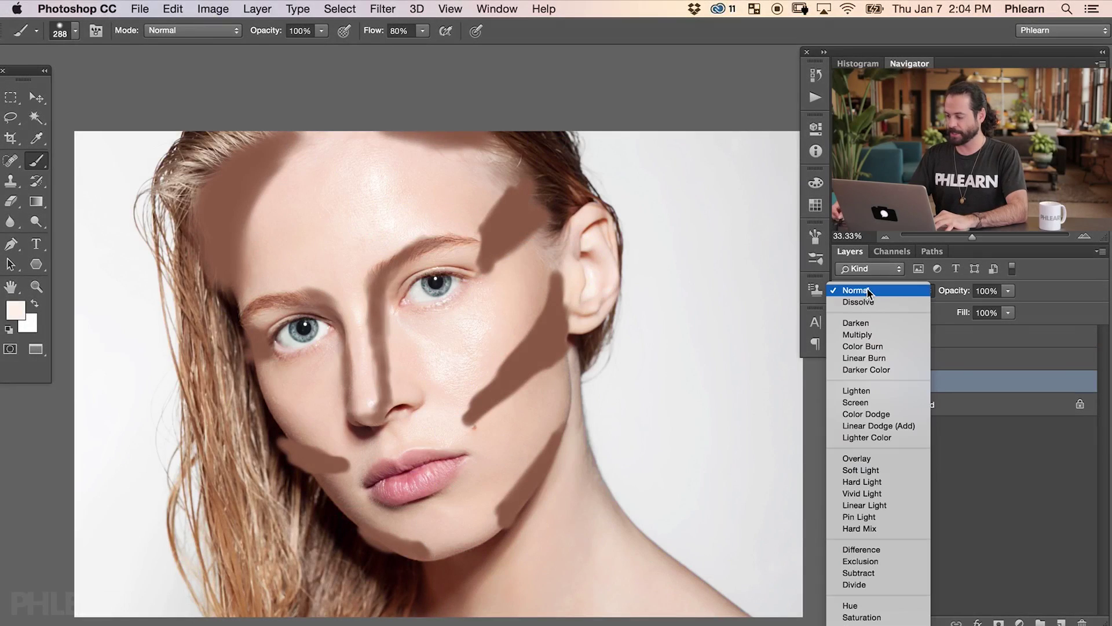
click(899, 486)
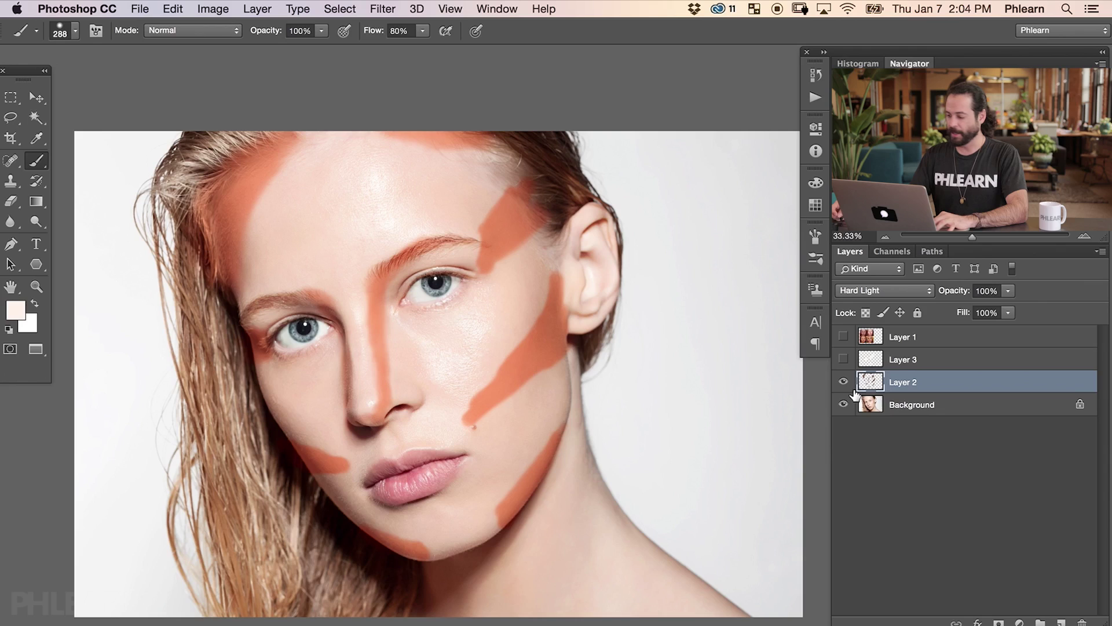
Apply a Gaussian Blur with a 106-pixel radius to the contour layer.
click(385, 9)
mouse_move(422, 195)
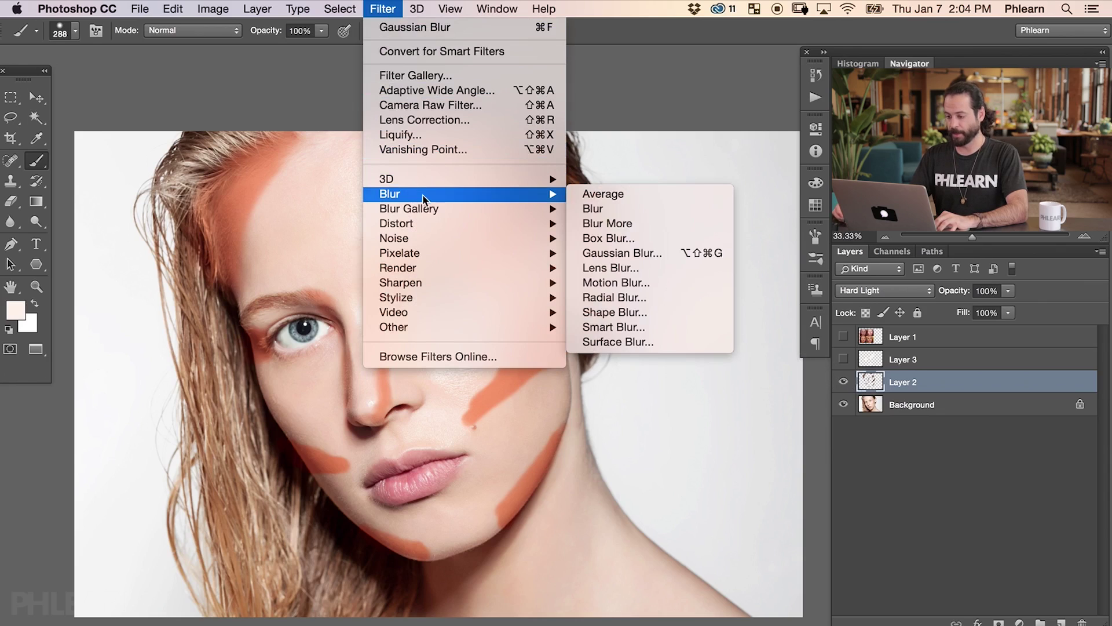
click(615, 254)
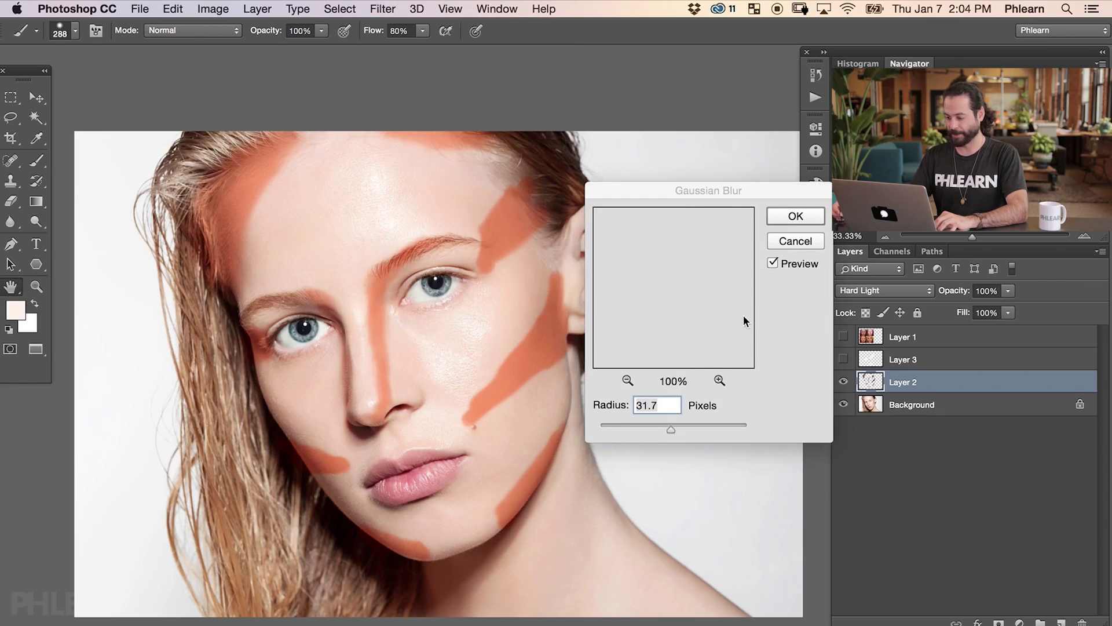
click(649, 428)
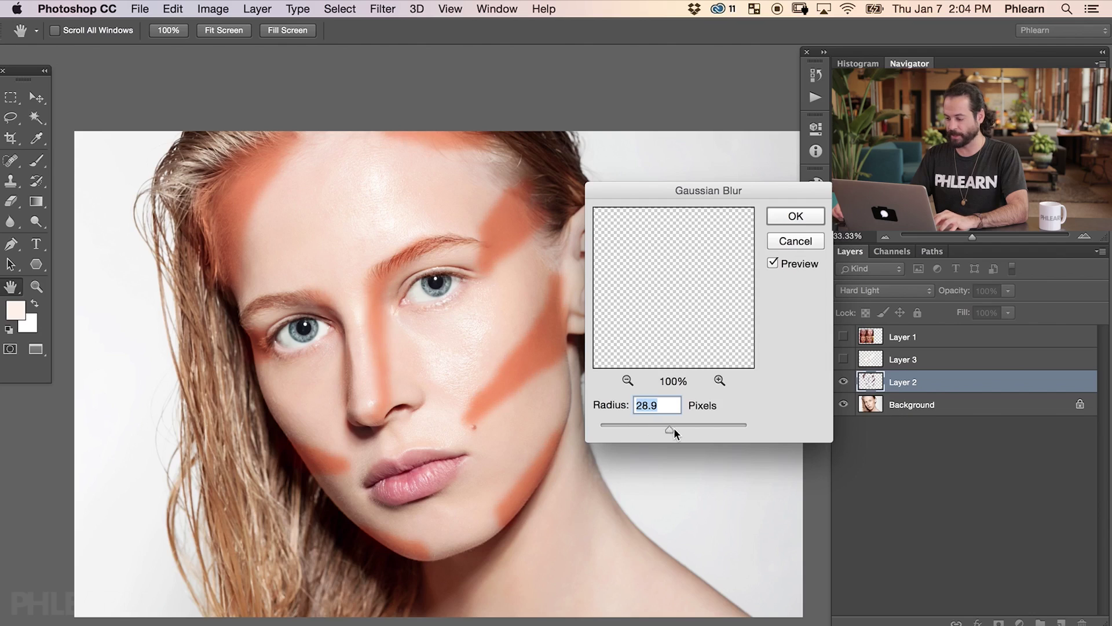
key(alt)
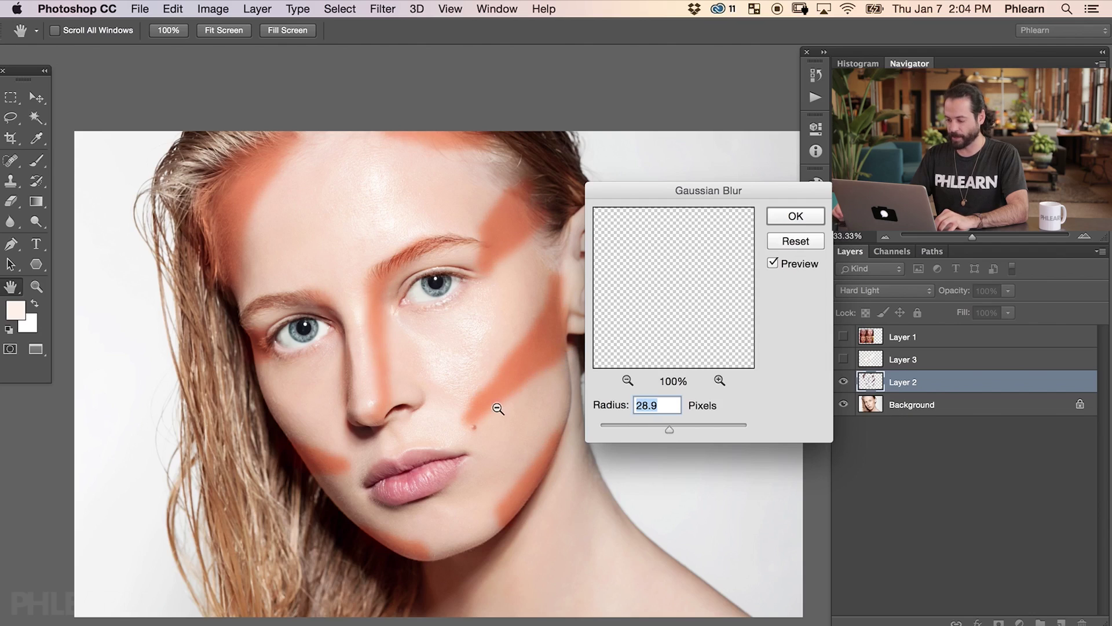
drag(681, 428, 696, 425)
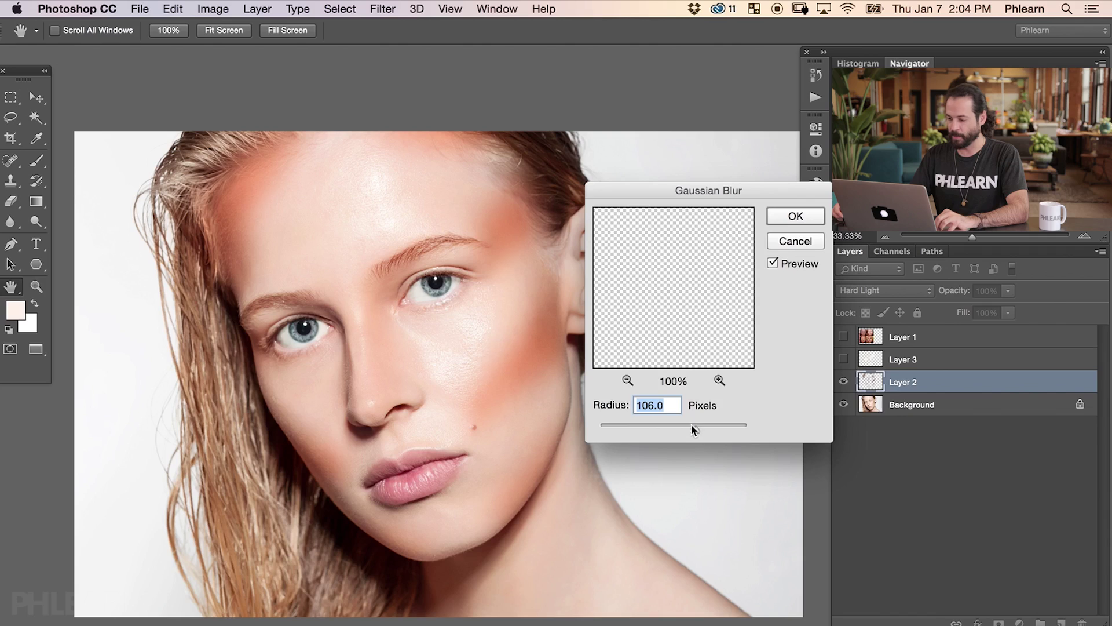
click(796, 216)
key(b)
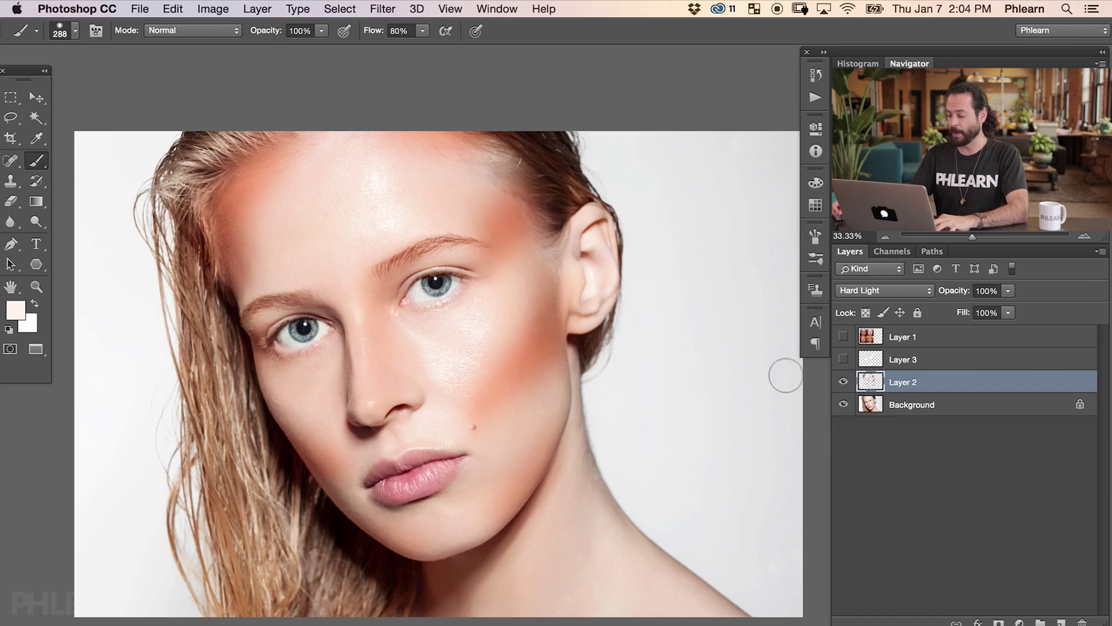
Adjust Layer 2's Hue/Saturation to saturation -35 and lightness -2.
key(super+u)
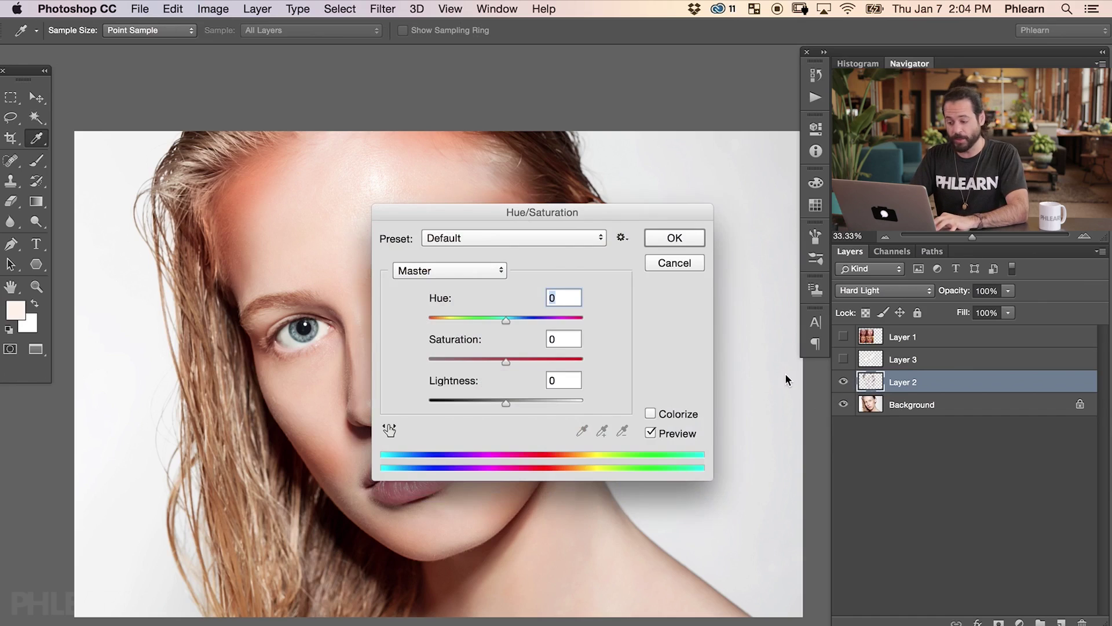
drag(488, 209, 147, 235)
drag(494, 380, 615, 383)
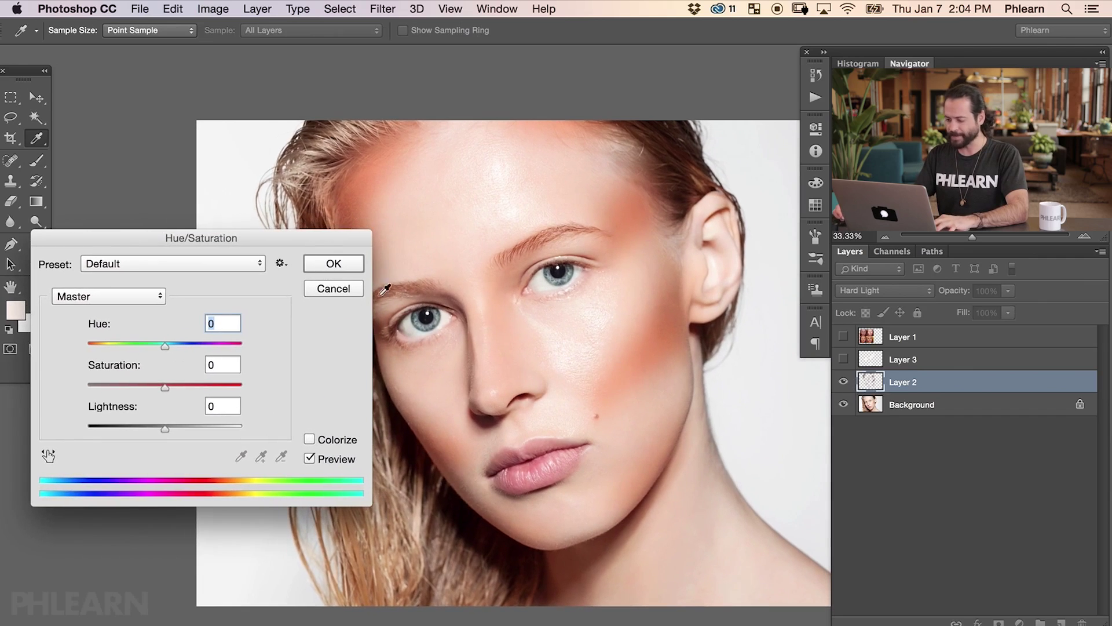
drag(290, 238, 287, 228)
mouse_move(169, 416)
mouse_down()
mouse_move(142, 418)
mouse_move(155, 417)
mouse_up()
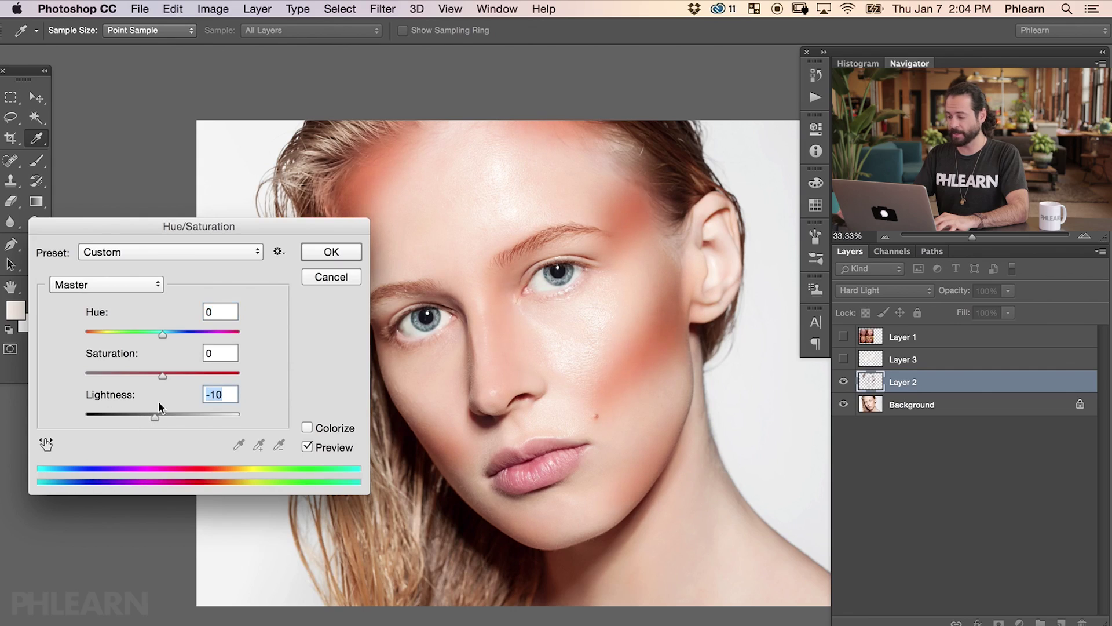
drag(163, 376, 135, 374)
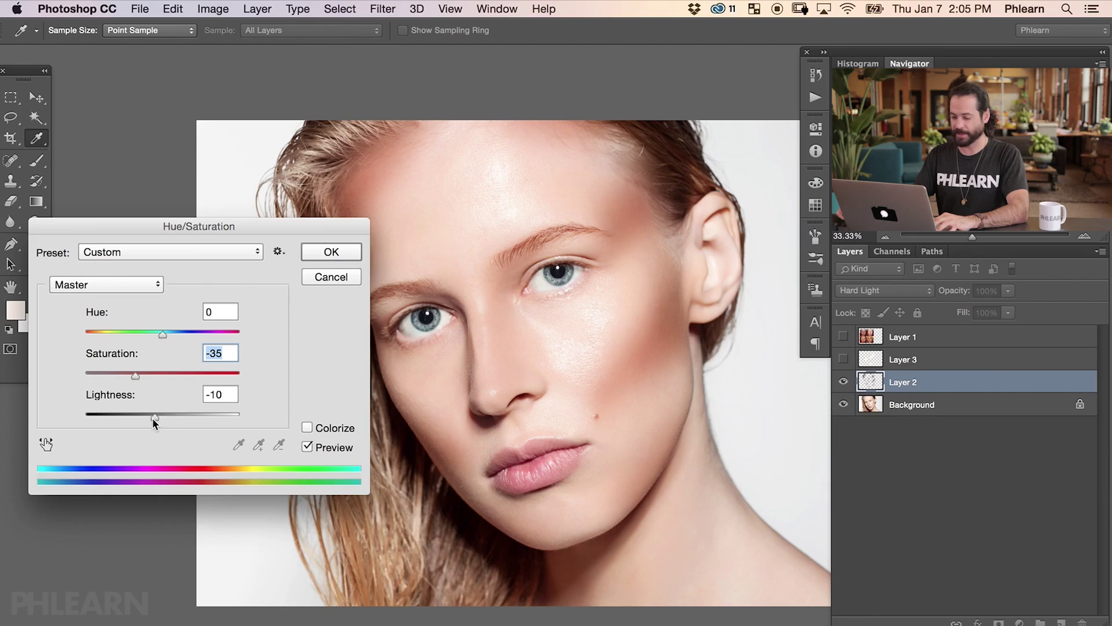
drag(152, 417, 159, 415)
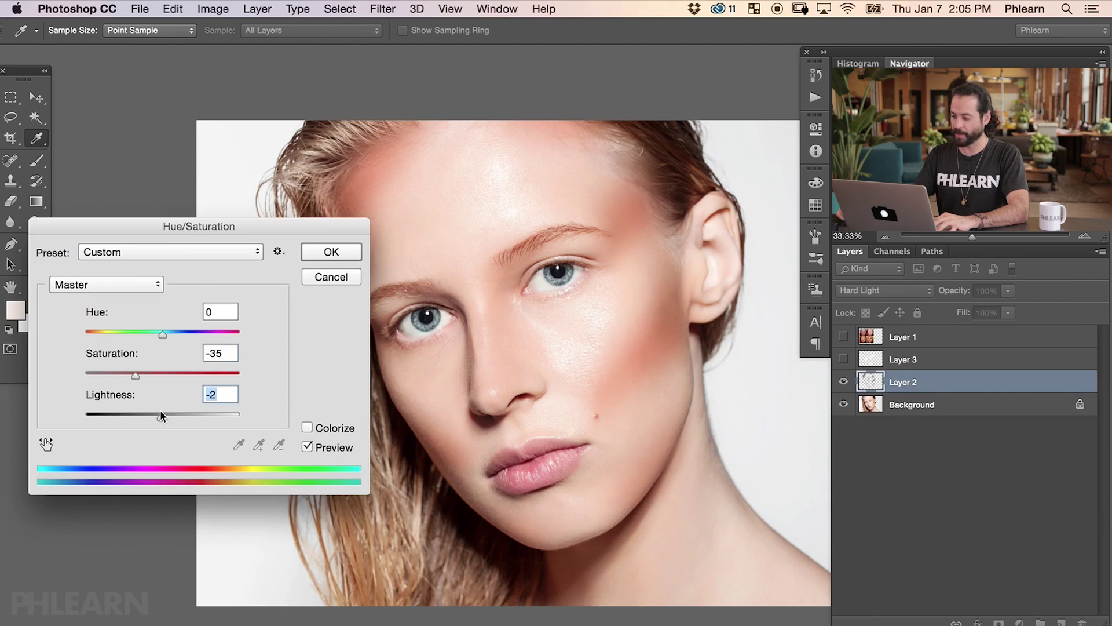
click(330, 253)
key(b)
Toggle the contour layer to compare before and after, then show the highlight layer again.
click(843, 382)
click(843, 382)
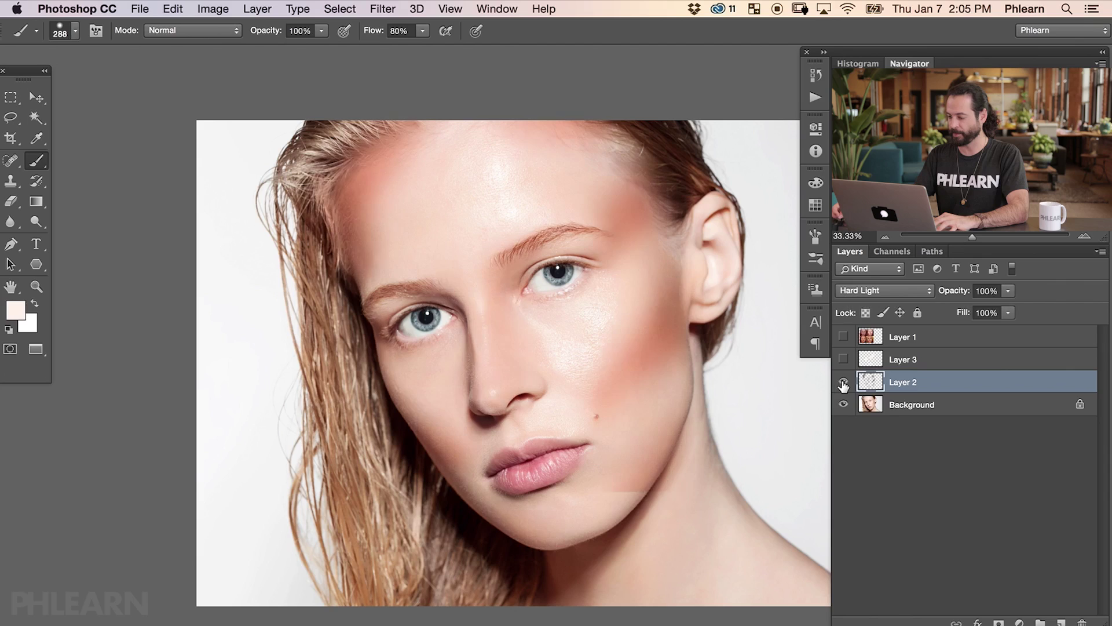
click(844, 382)
click(843, 381)
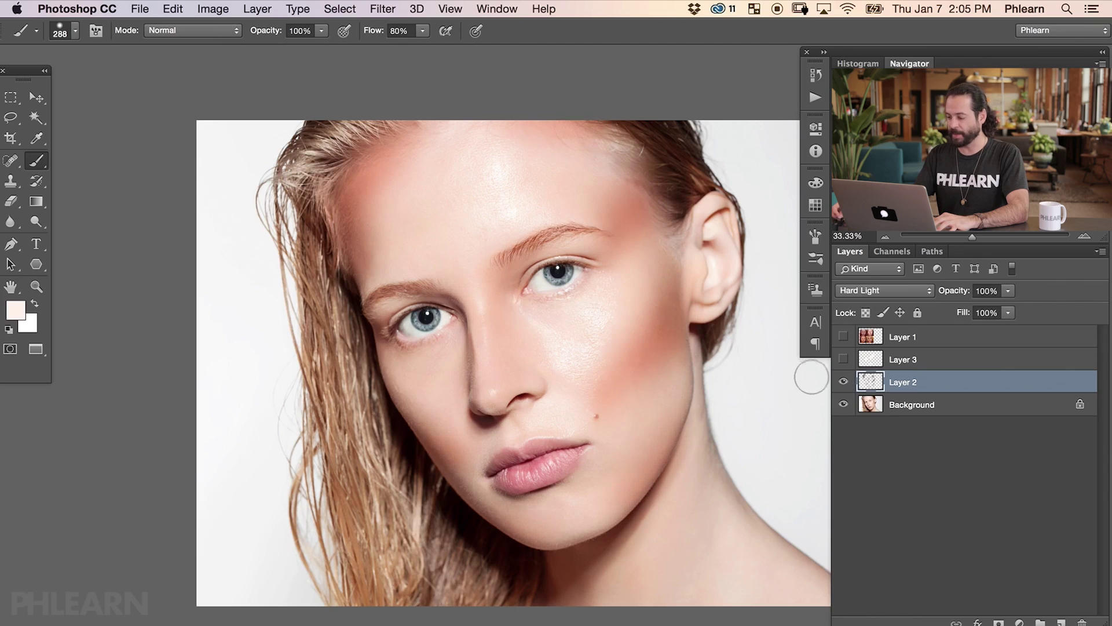
drag(624, 457, 544, 470)
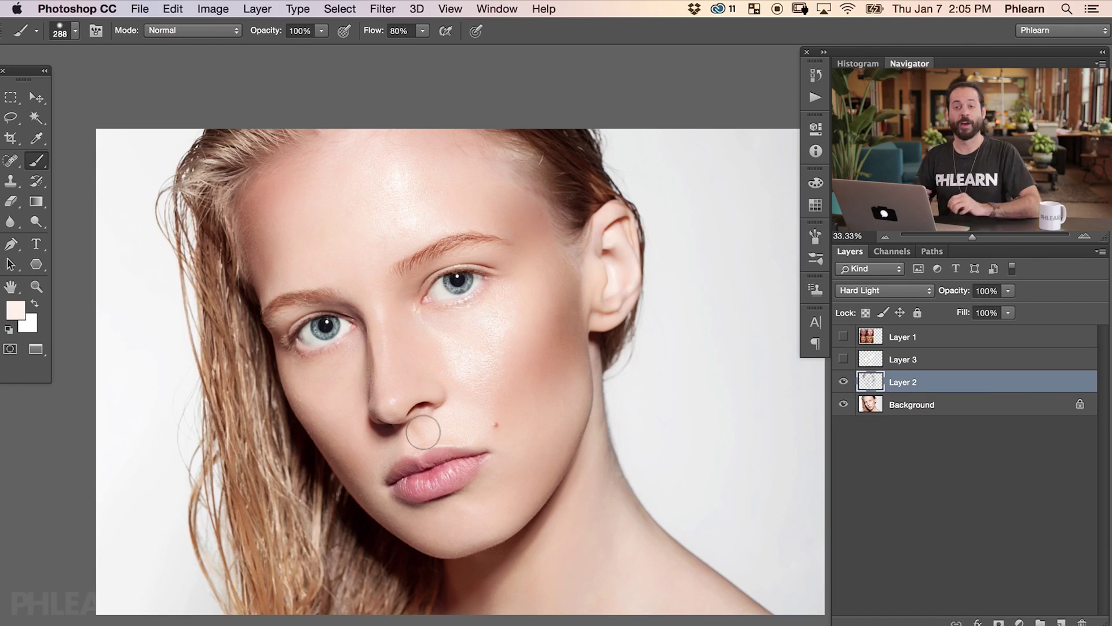
click(844, 359)
Set the highlight layer, Layer 3, to the Hard Light blend mode.
click(920, 365)
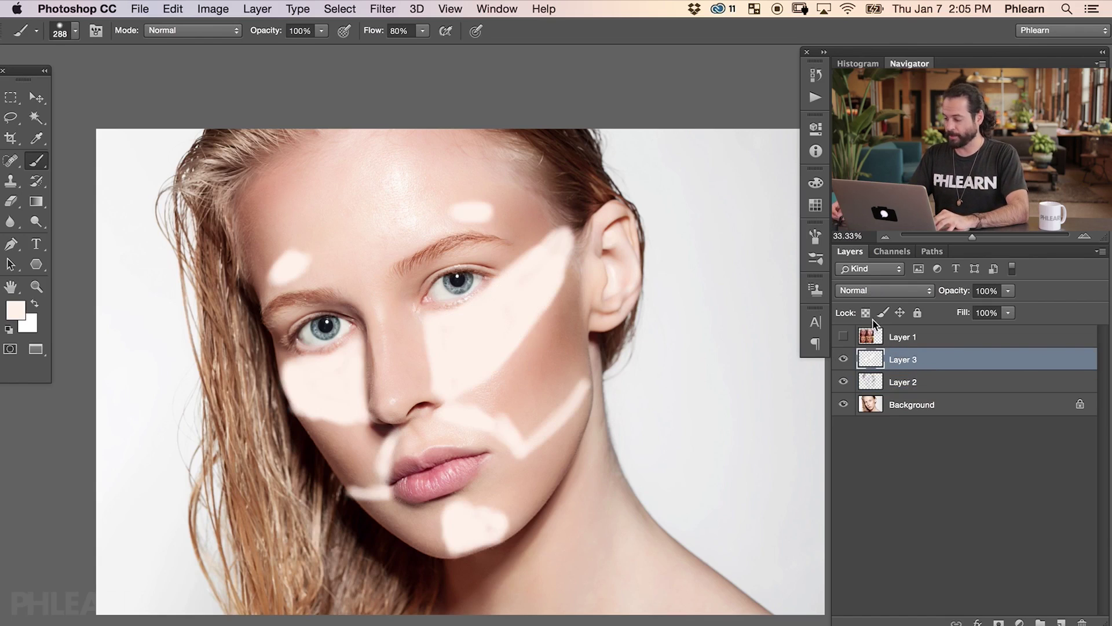
click(878, 293)
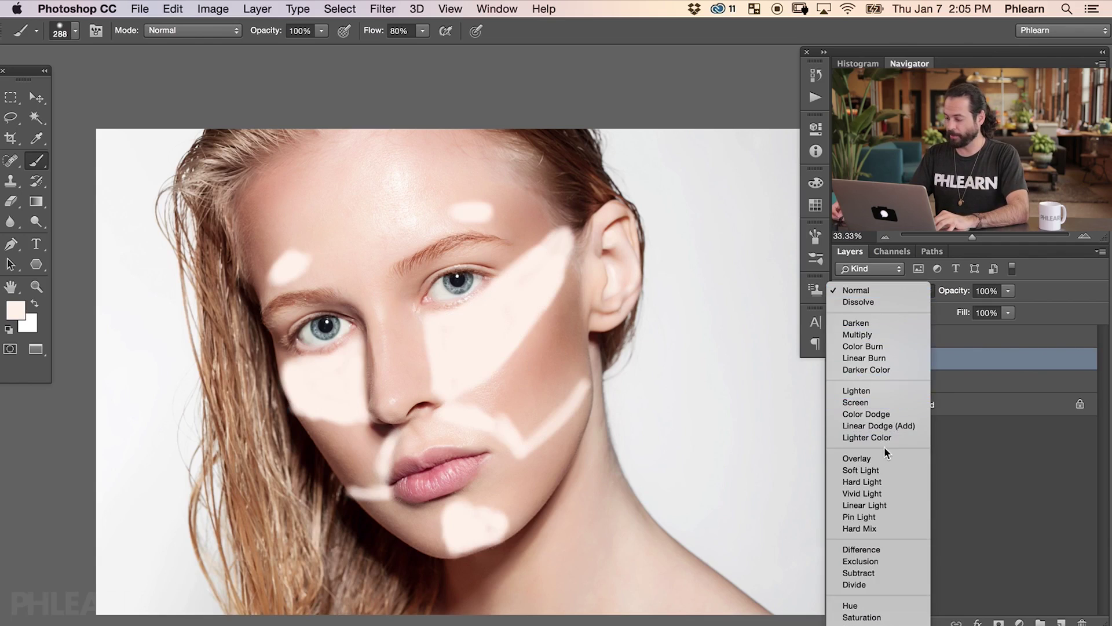
click(875, 485)
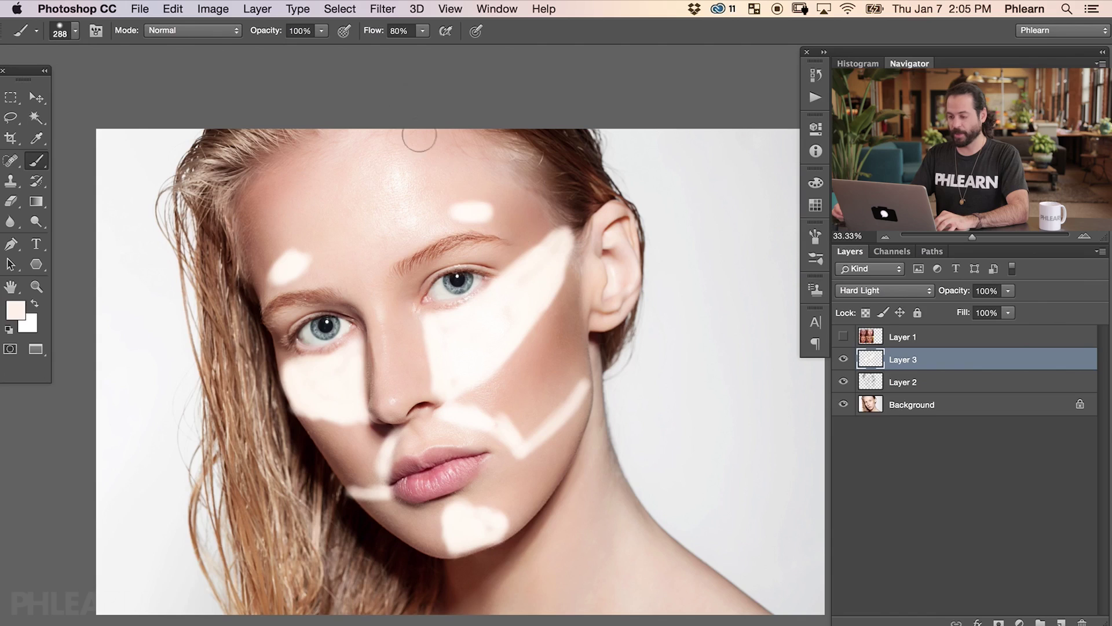
Apply a Gaussian Blur of about 135 pixels to the Layer 3 highlight strokes.
click(383, 9)
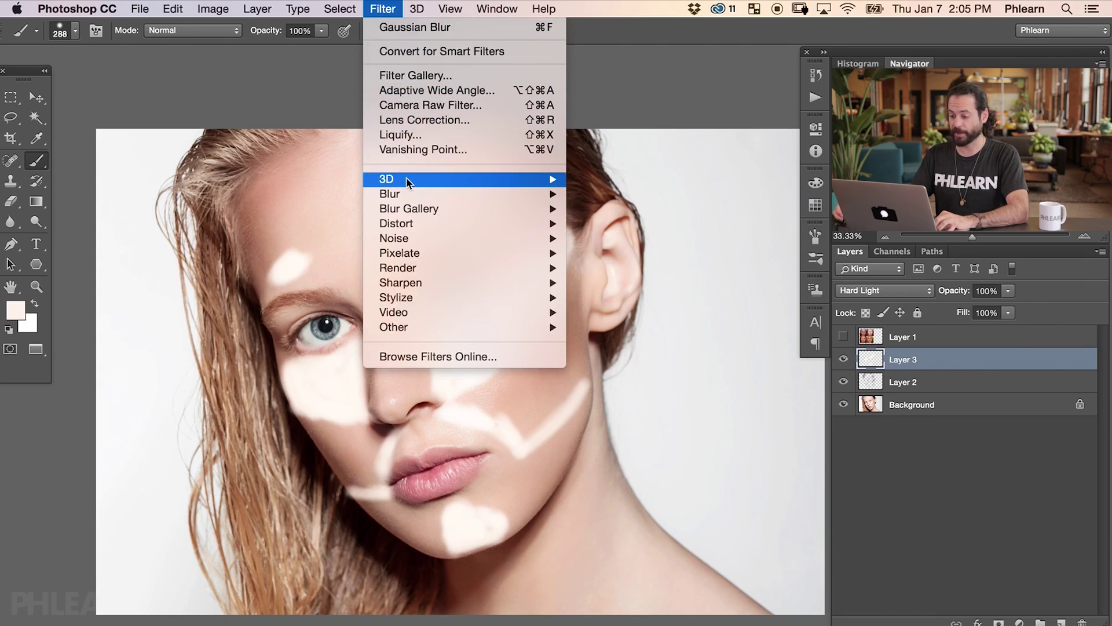
mouse_move(409, 194)
click(618, 258)
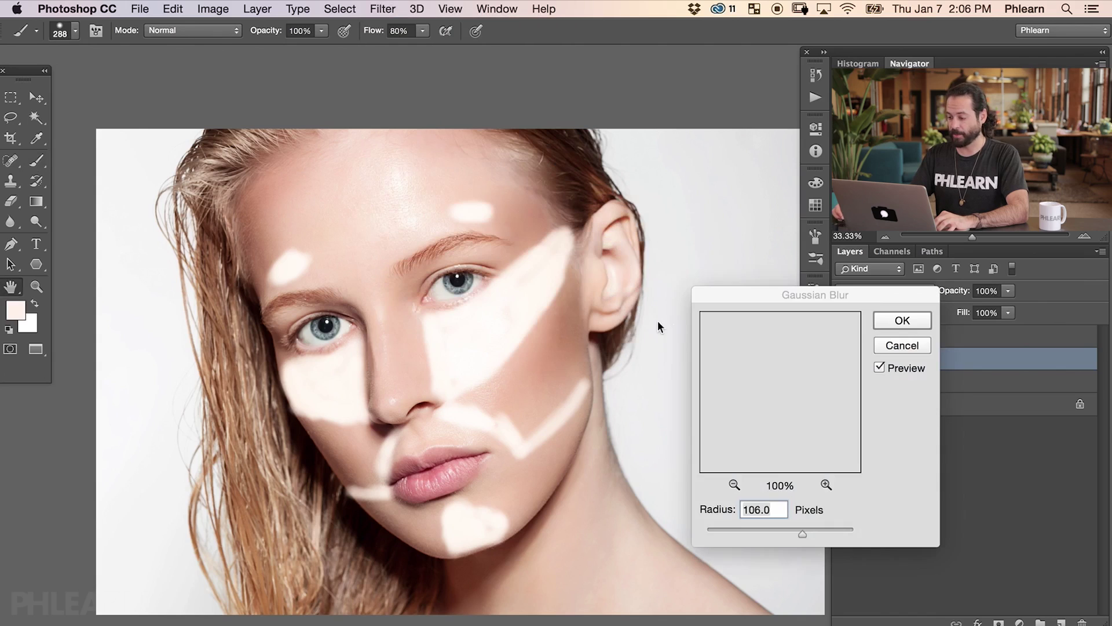
drag(738, 294, 659, 340)
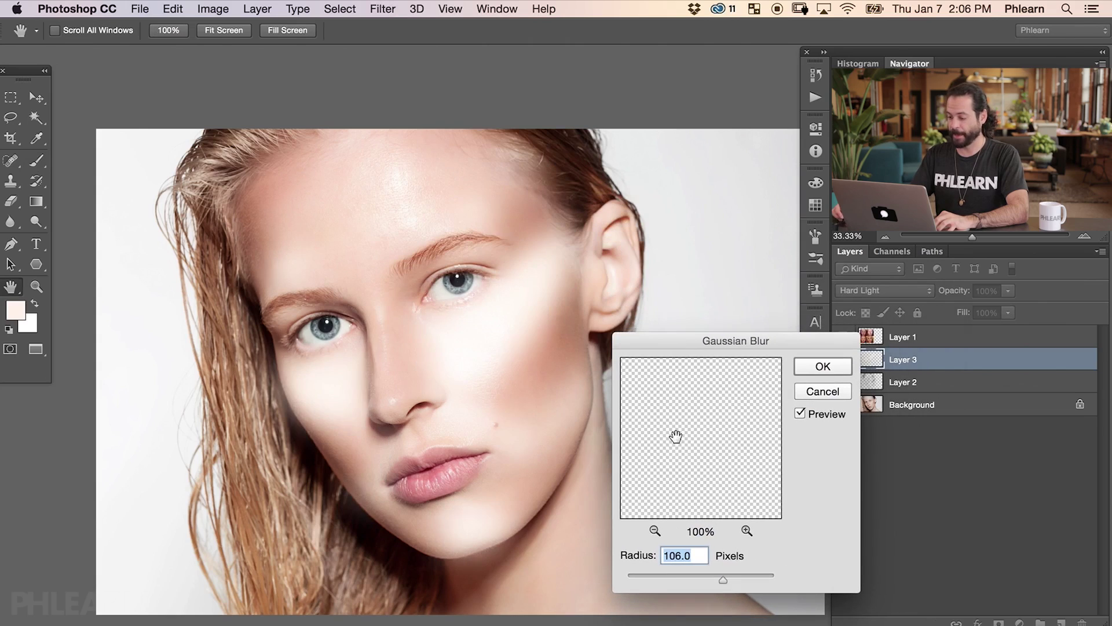
mouse_move(728, 575)
mouse_down()
mouse_move(688, 576)
mouse_move(731, 576)
mouse_up()
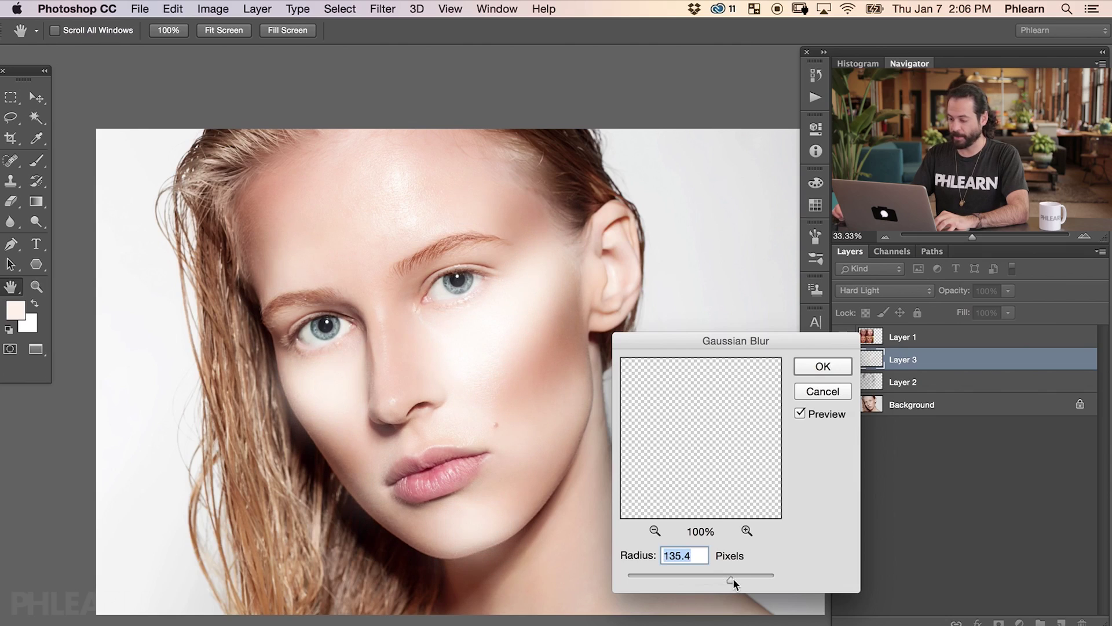
click(821, 371)
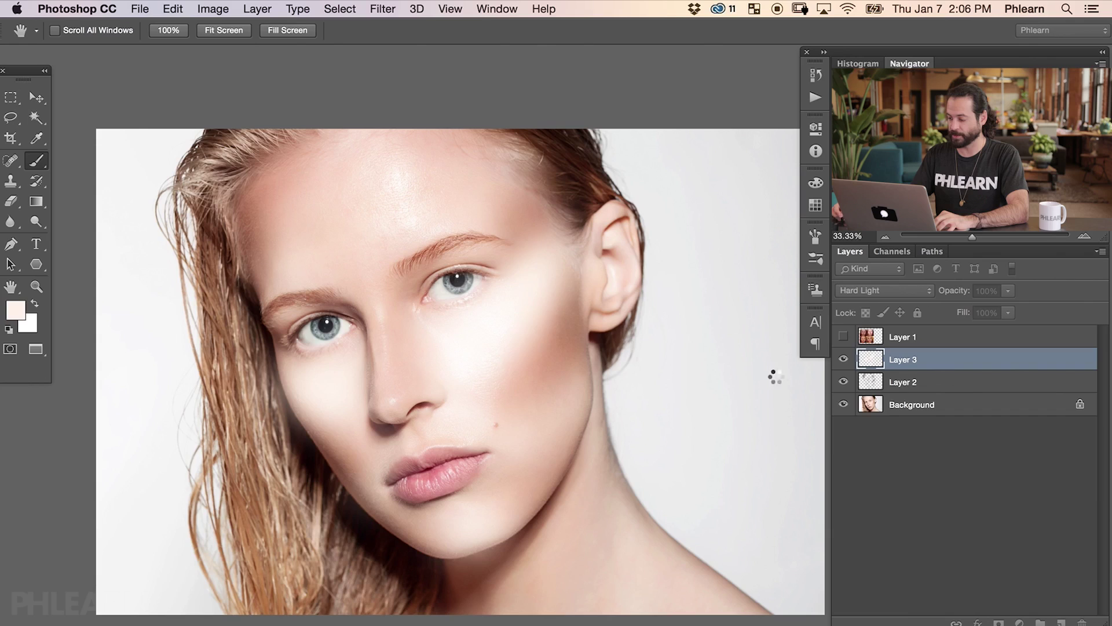
Fade Layer 3's opacity to 30%, toggling its visibility to compare before and after.
click(845, 360)
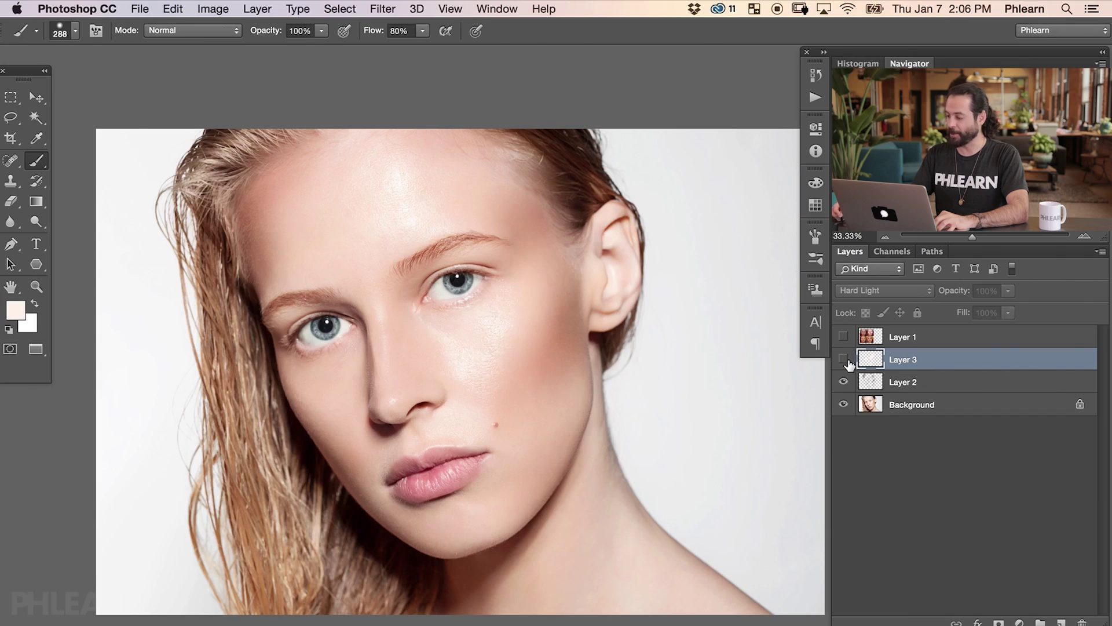
click(845, 360)
click(845, 360)
click(845, 360)
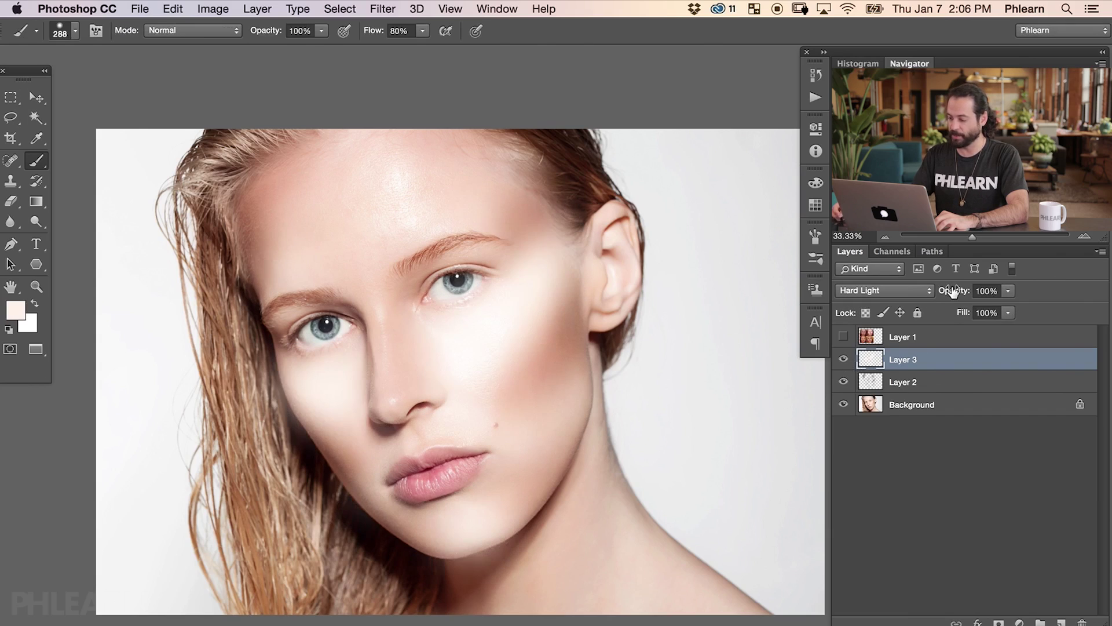
drag(953, 292, 899, 303)
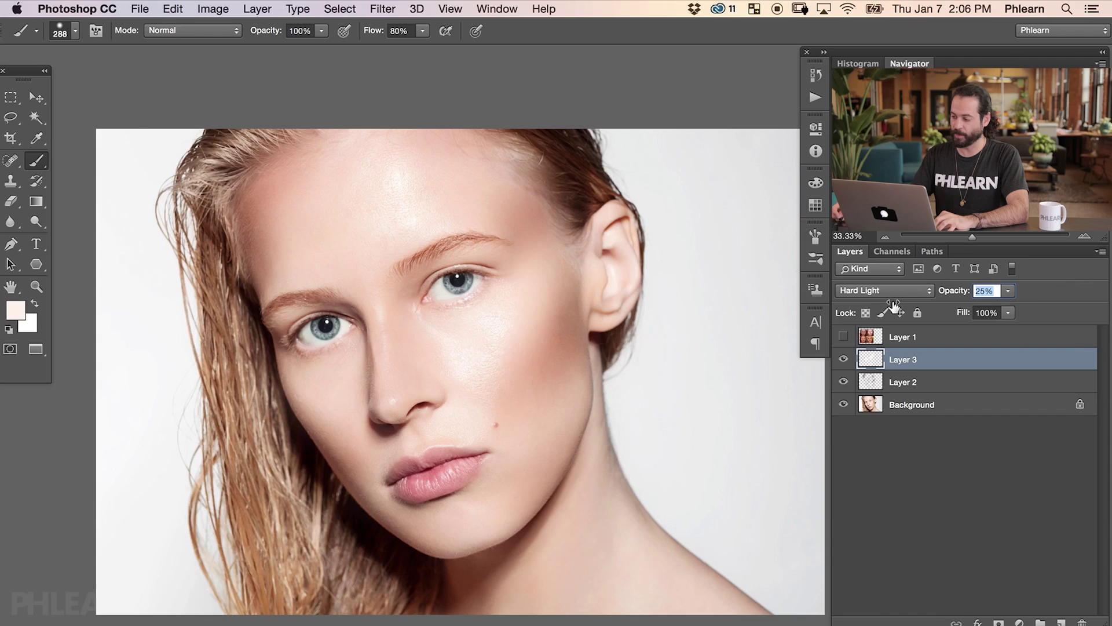
click(843, 359)
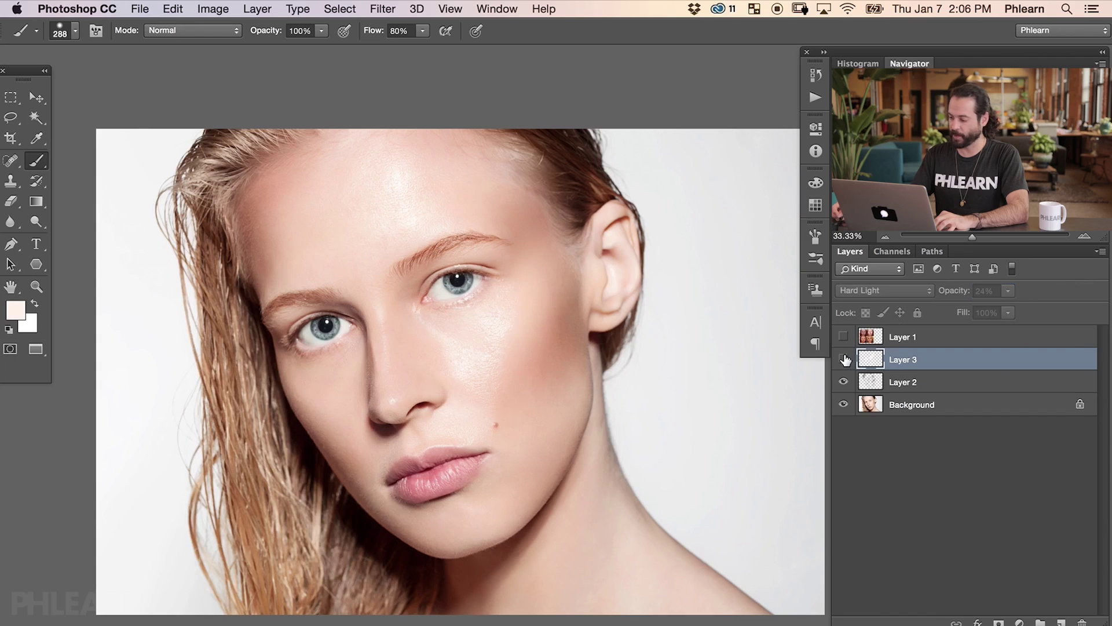
click(844, 358)
drag(953, 294, 959, 294)
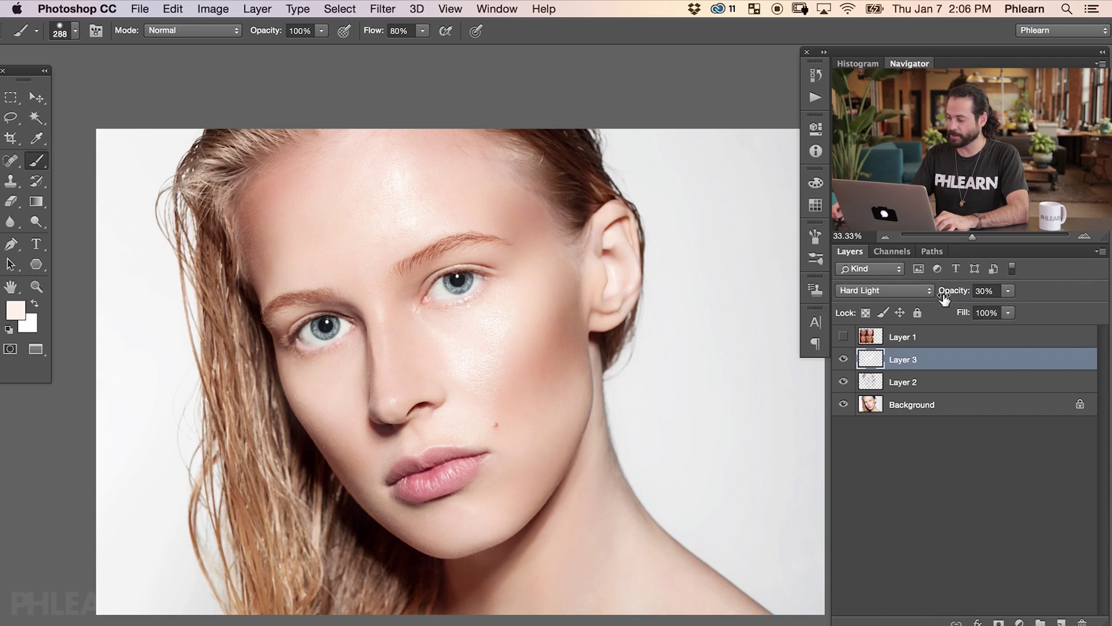
click(843, 360)
click(844, 360)
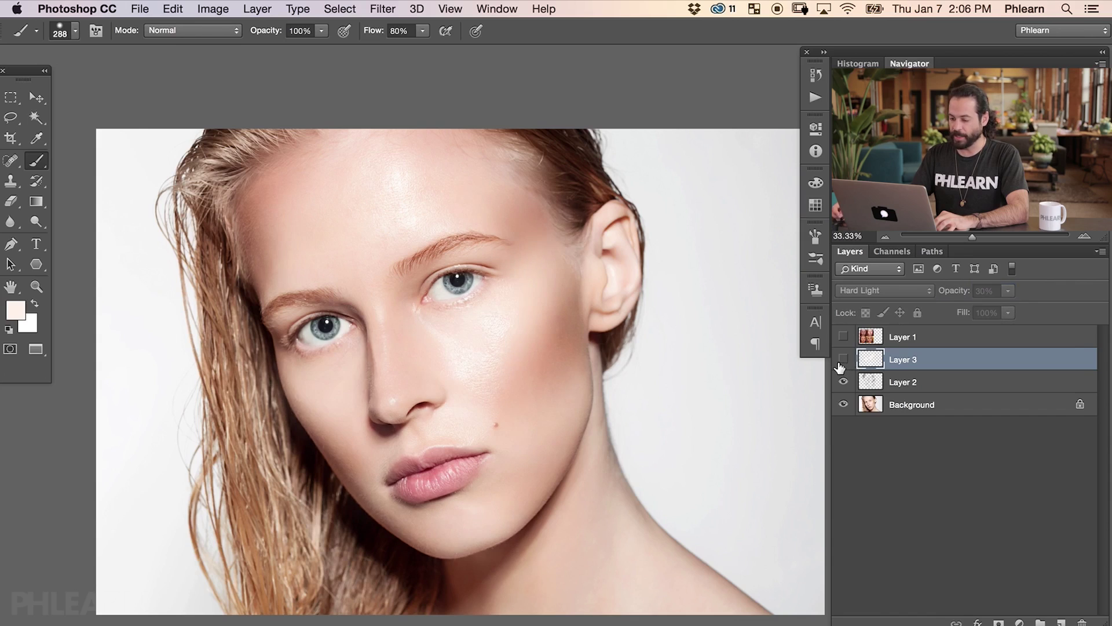
click(844, 359)
click(844, 359)
Add a layer mask to Layer 3 and paint out the highlight beneath the eye with a ~148 px brush.
click(999, 621)
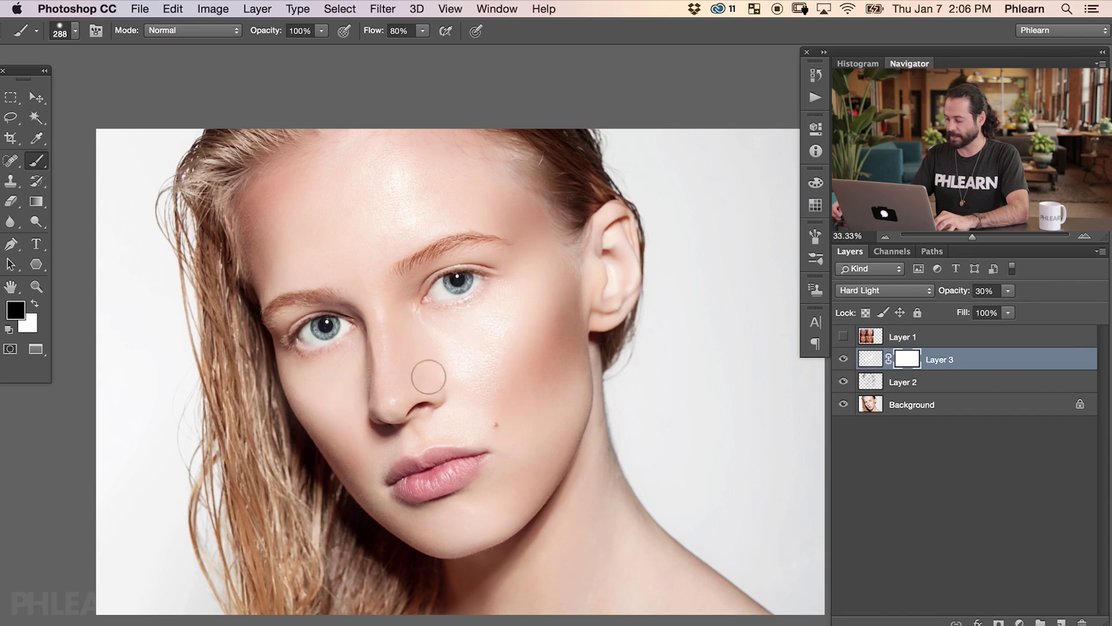
drag(323, 340, 303, 343)
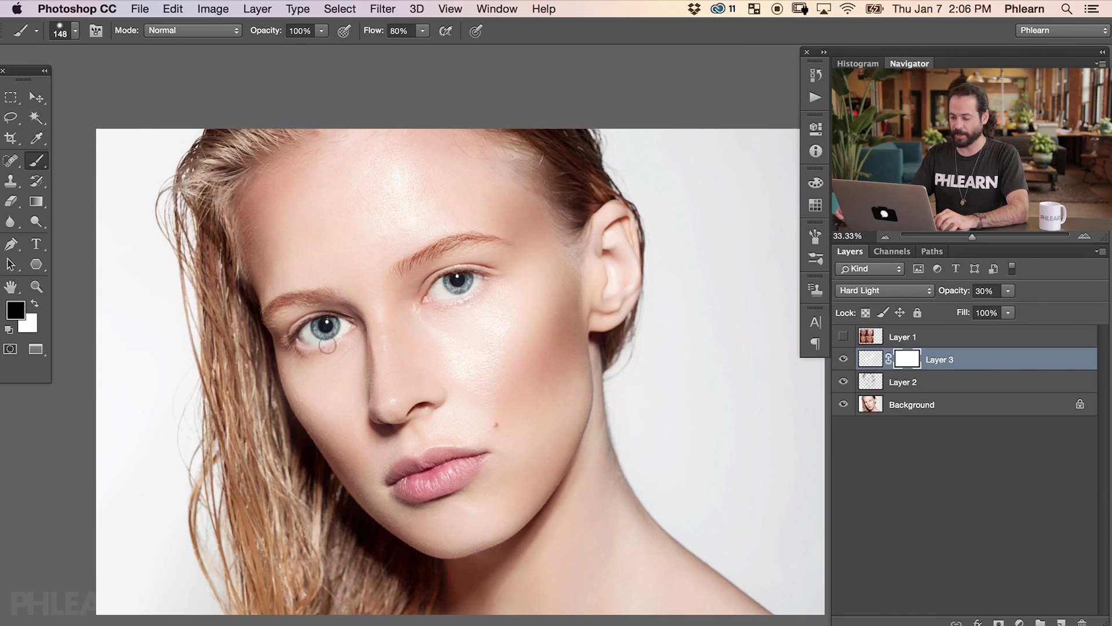
drag(479, 287, 453, 297)
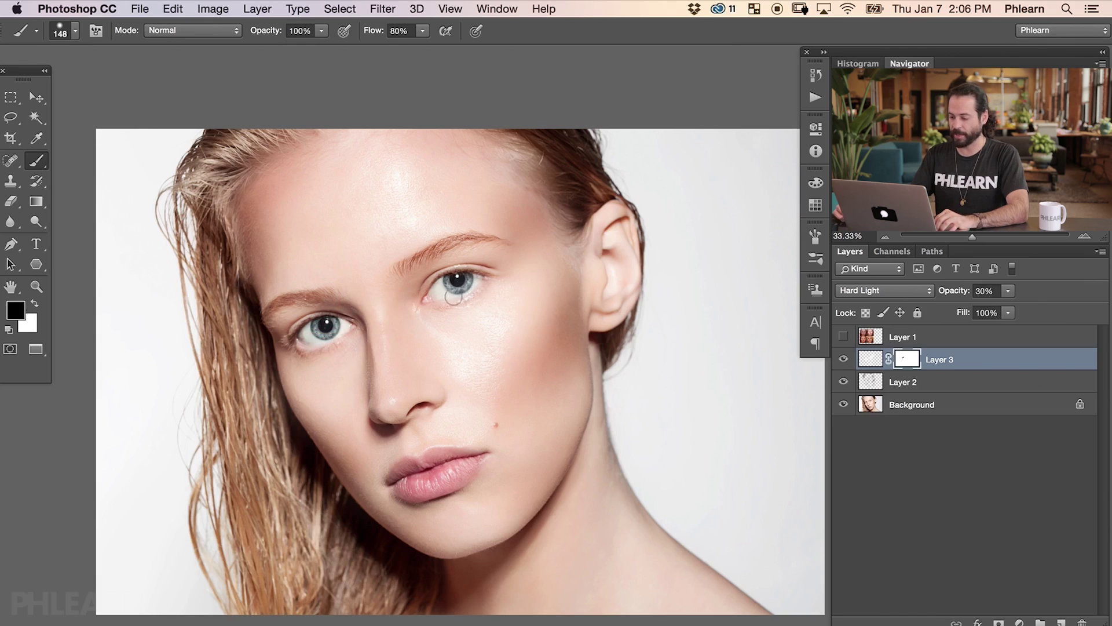
Show and select Layer 2, add a mask, reset colours, and set a very large brush at 20% flow.
click(843, 382)
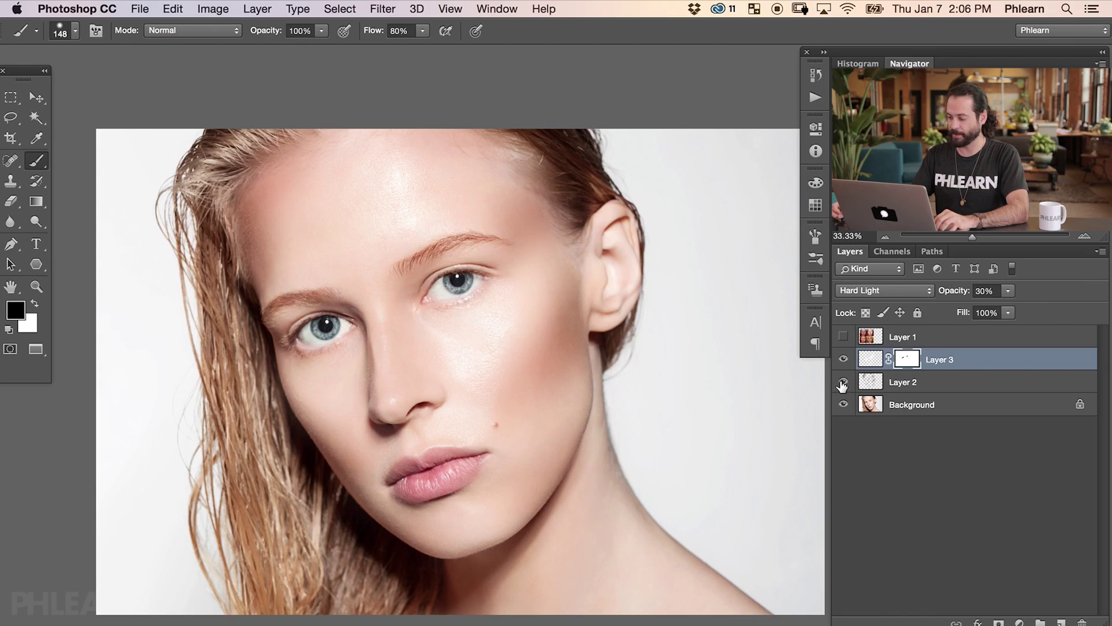
click(905, 383)
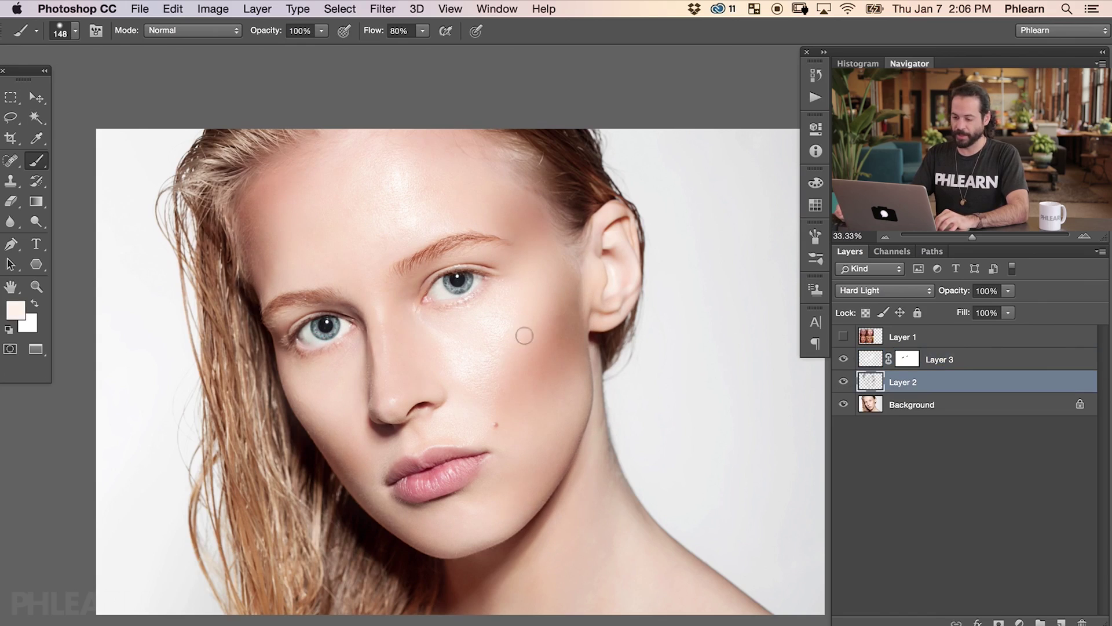
click(998, 621)
key(d)
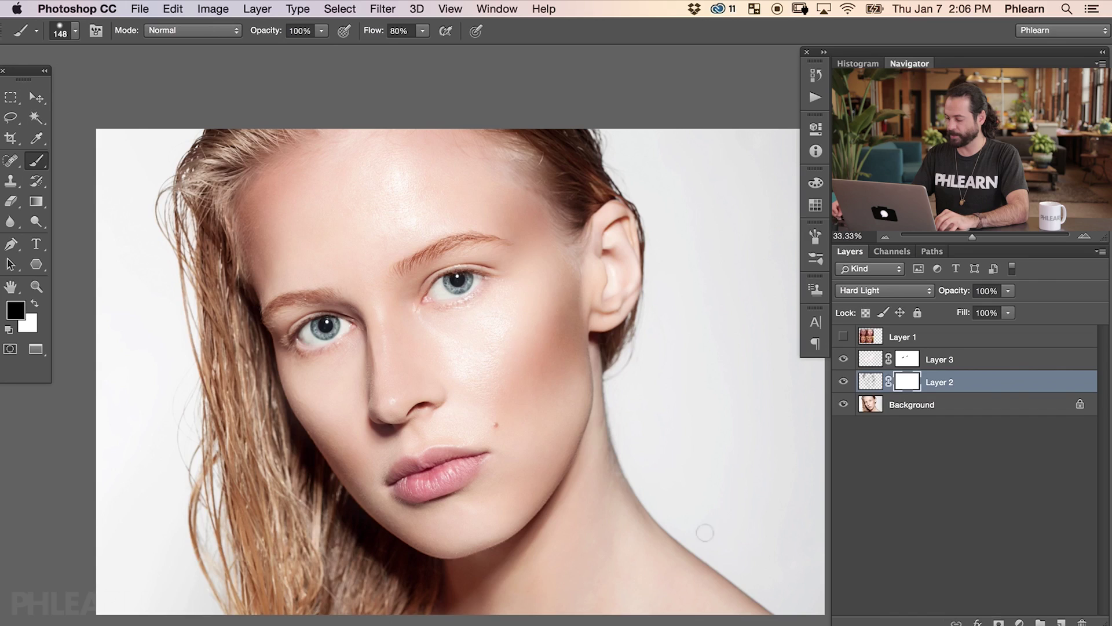
mouse_move(268, 298)
mouse_down()
mouse_move(214, 149)
mouse_move(138, 135)
mouse_move(252, 241)
mouse_move(244, 235)
mouse_up()
key(shift+2)
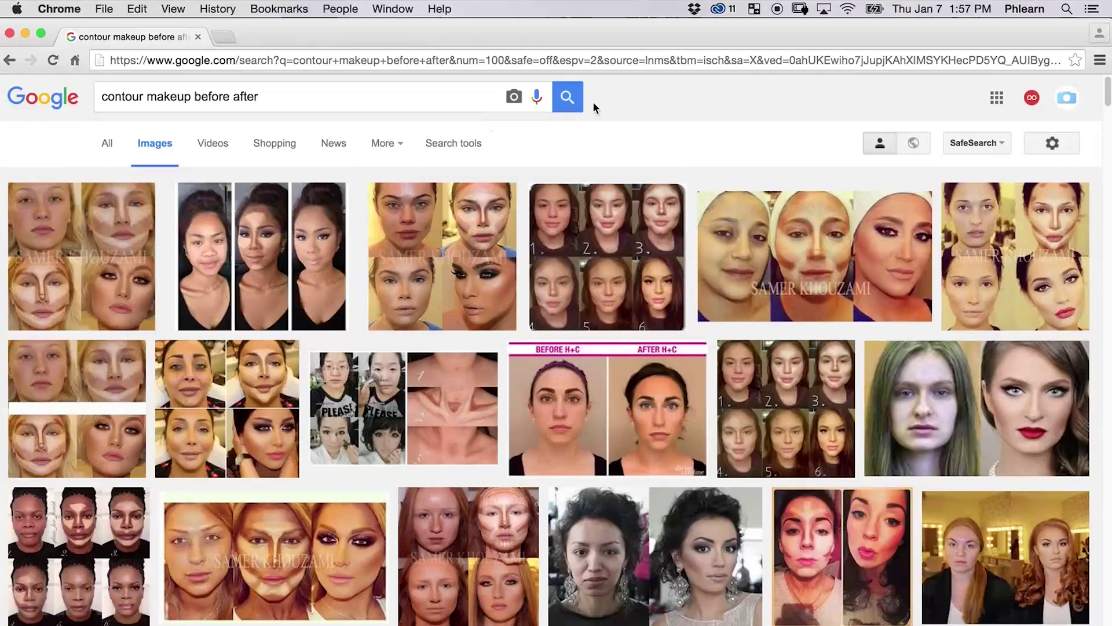
Preview the first result, then open the redhead before-and-after contouring example.
click(77, 224)
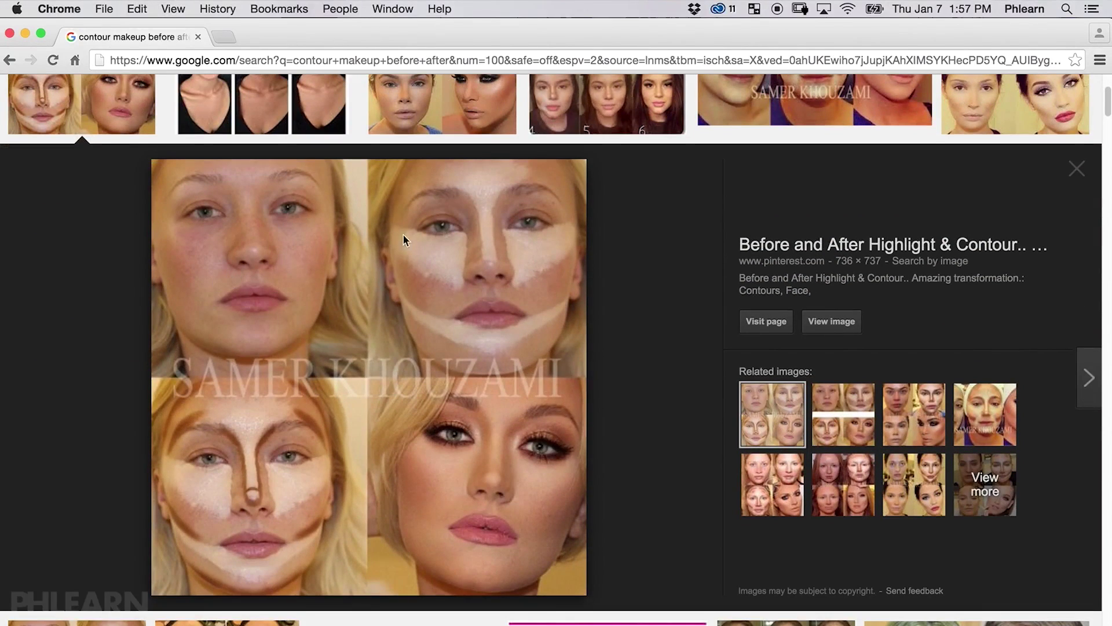
scroll(482, 475, down, 6)
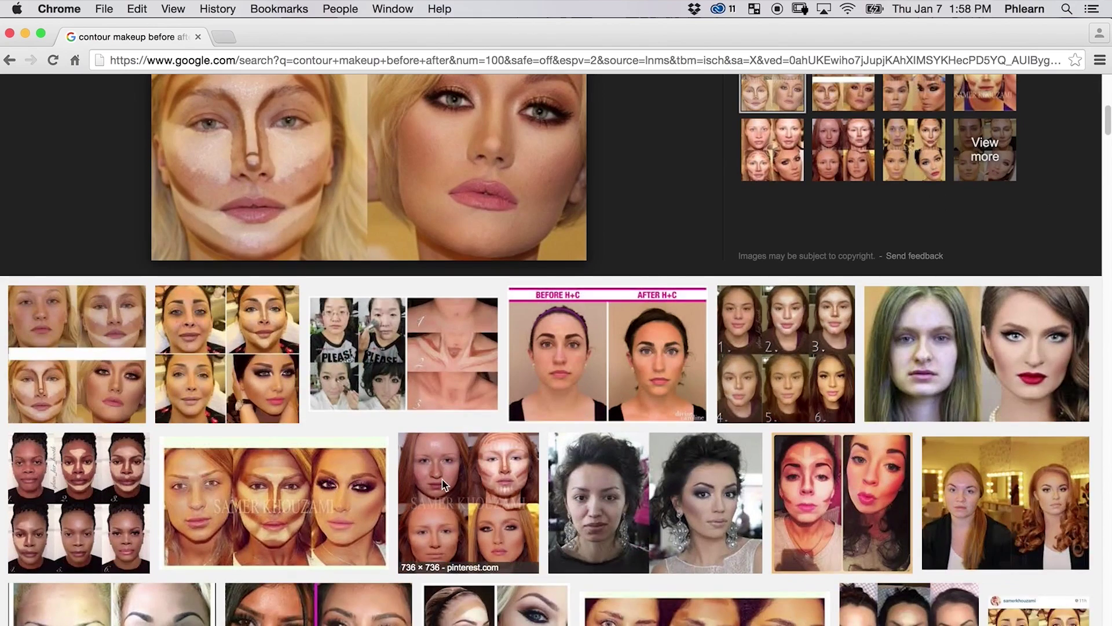
click(481, 480)
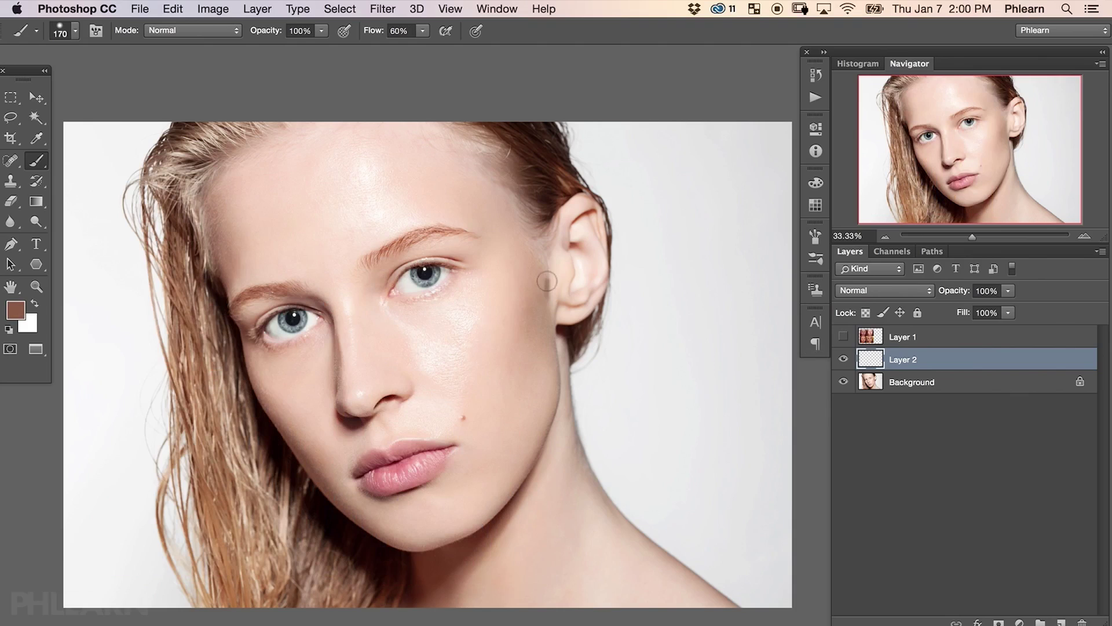
Paint brown shadow strokes across the cheek on Layer 2 and set it to Hard Light.
mouse_move(546, 281)
mouse_down()
mouse_move(478, 377)
mouse_move(531, 353)
mouse_move(548, 287)
mouse_move(518, 351)
mouse_up()
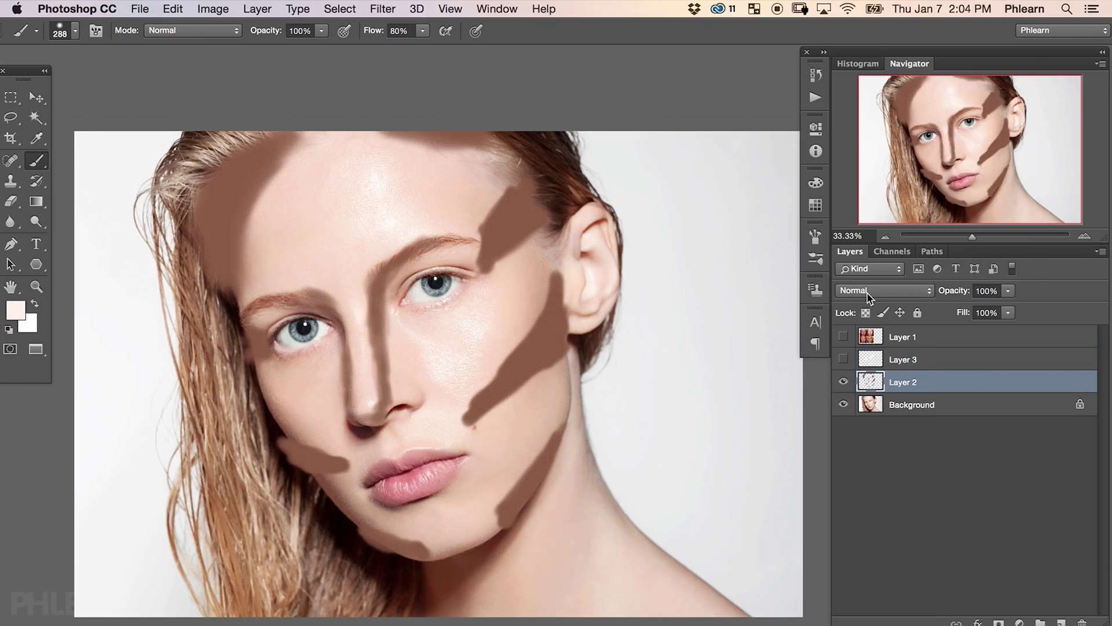
click(868, 293)
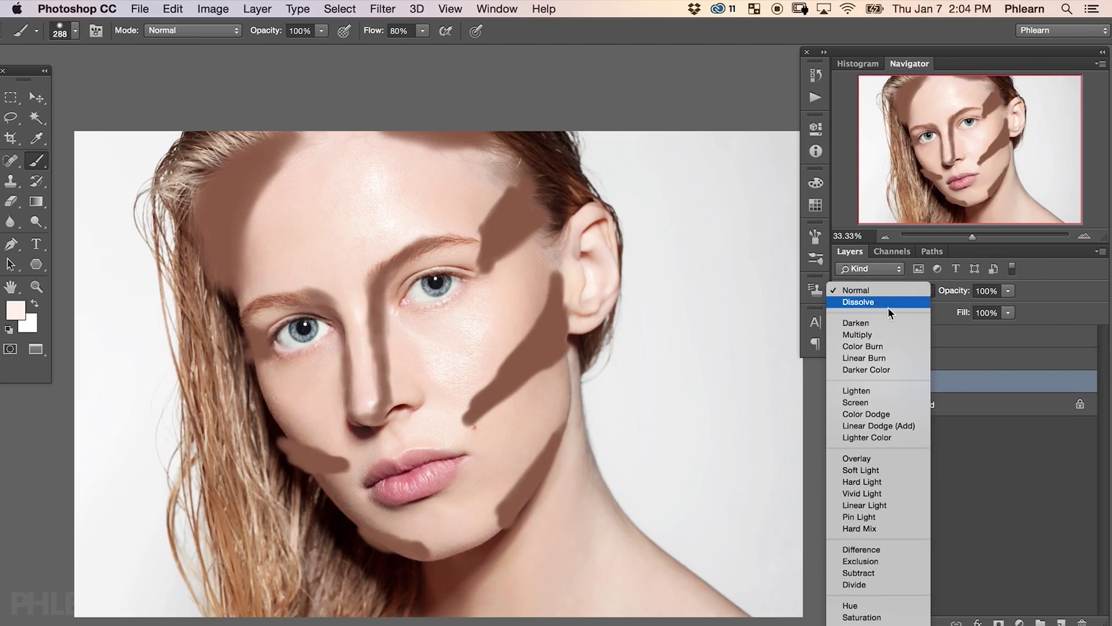
click(863, 450)
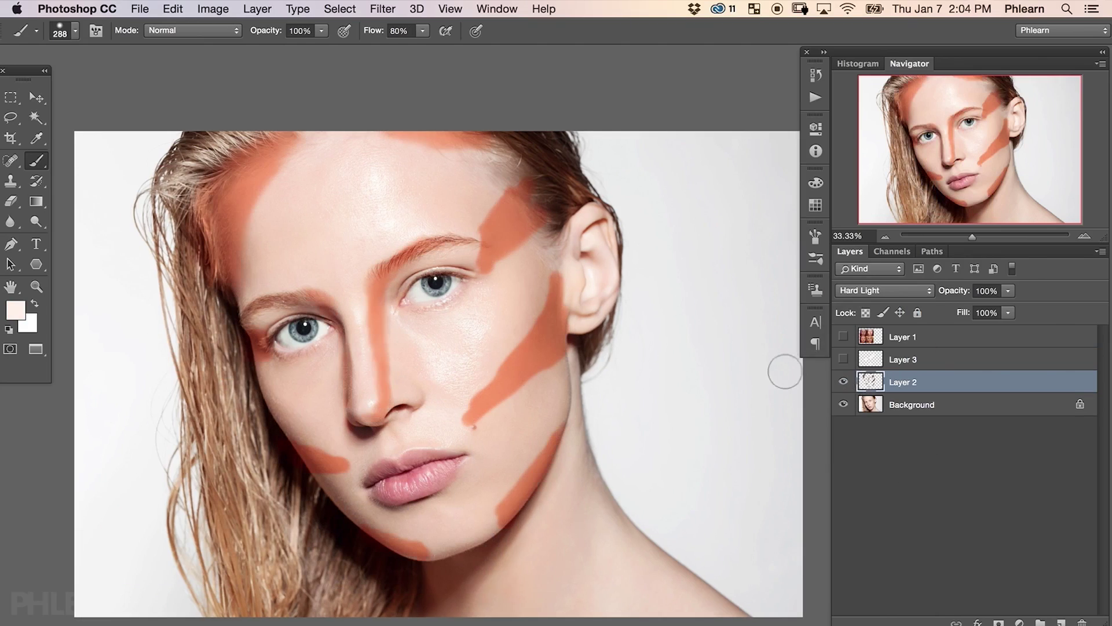
Blur the Layer 2 contour strokes with a Gaussian Blur filter.
click(382, 9)
mouse_move(410, 190)
click(690, 254)
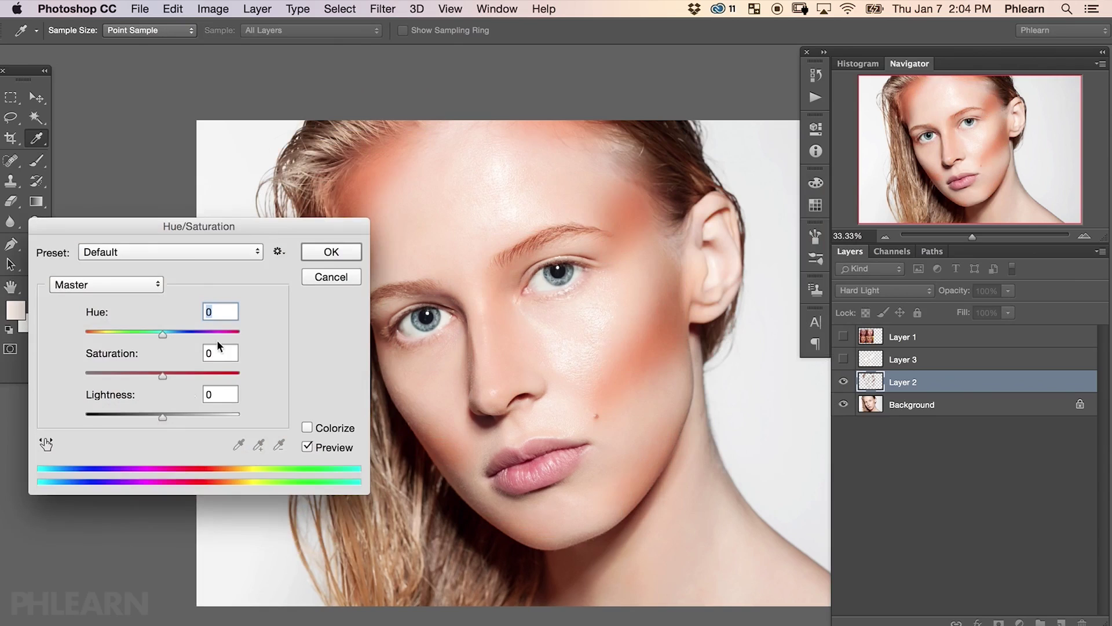
Desaturate and darken the strokes in Hue/Saturation, with Saturation around -35.
mouse_move(163, 414)
mouse_down()
mouse_move(142, 419)
mouse_move(155, 417)
mouse_up()
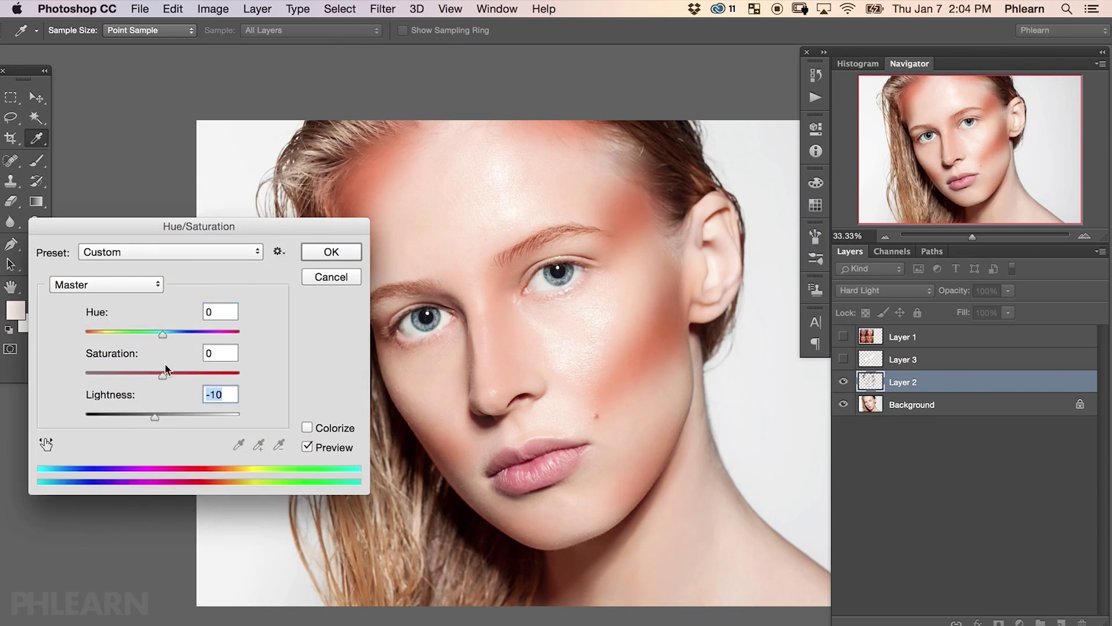
mouse_move(163, 376)
mouse_down()
mouse_move(122, 377)
mouse_move(197, 379)
mouse_move(134, 374)
mouse_up()
drag(154, 416, 159, 416)
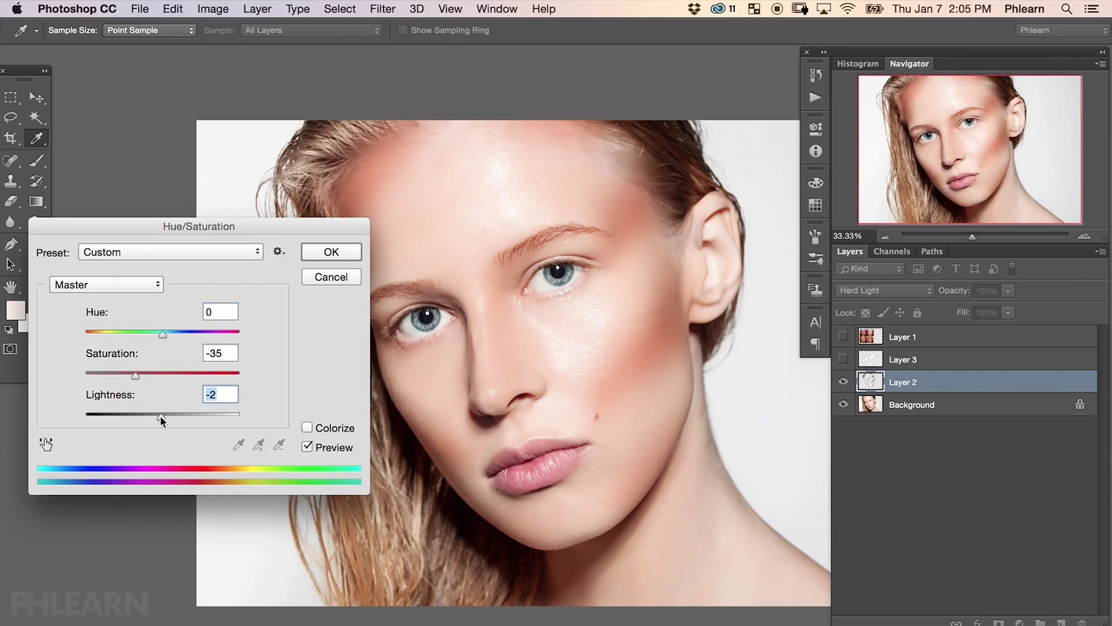
key(Return)
Recentre the face, reset colours to black and white, and add a mask to Layer 3.
key(b)
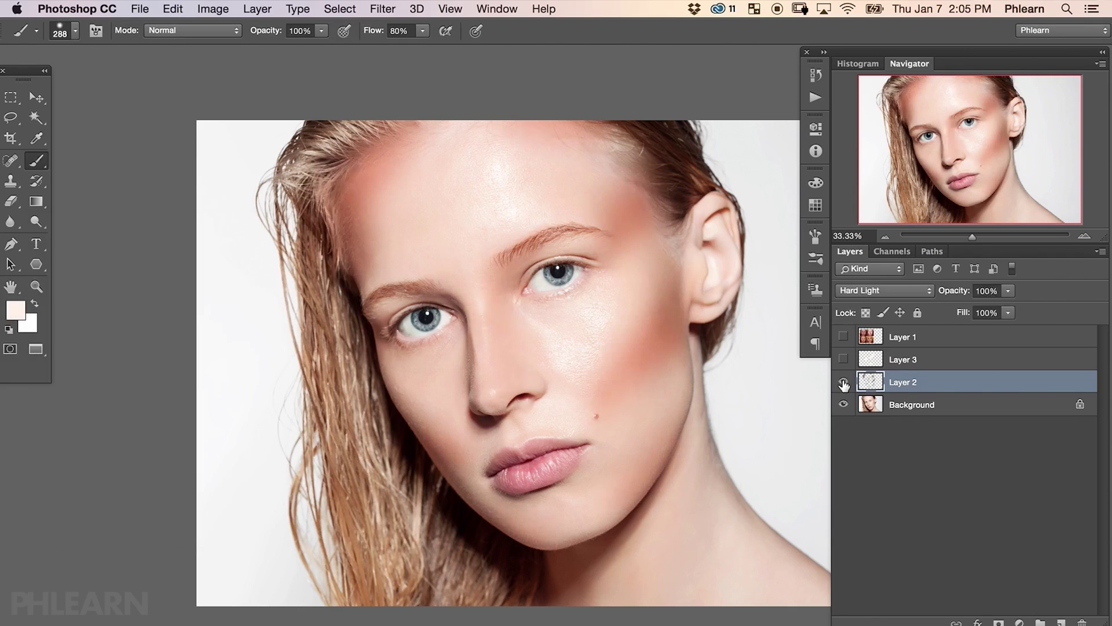
drag(628, 442, 566, 452)
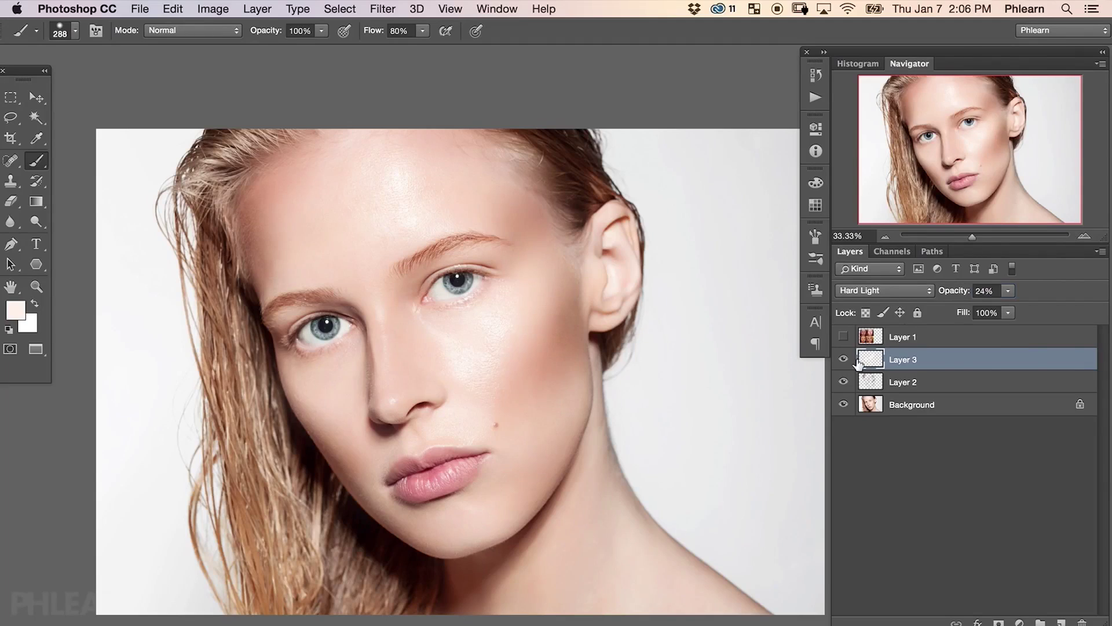
key(d)
click(998, 622)
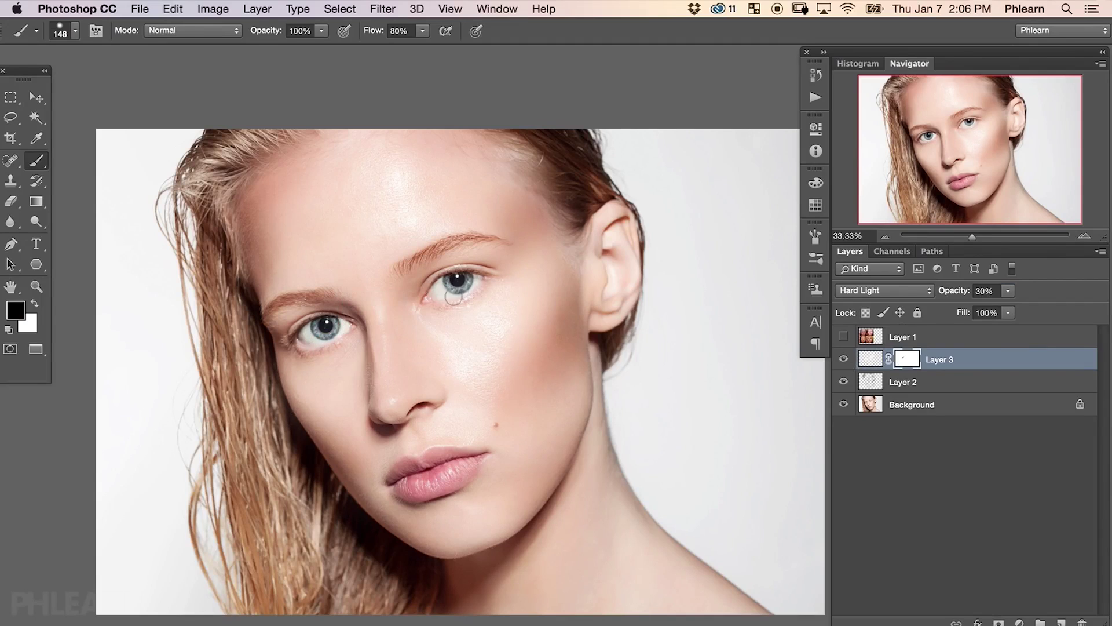
Add a mask to Layer 2 and set a 1017 px brush at 20% flow.
click(847, 385)
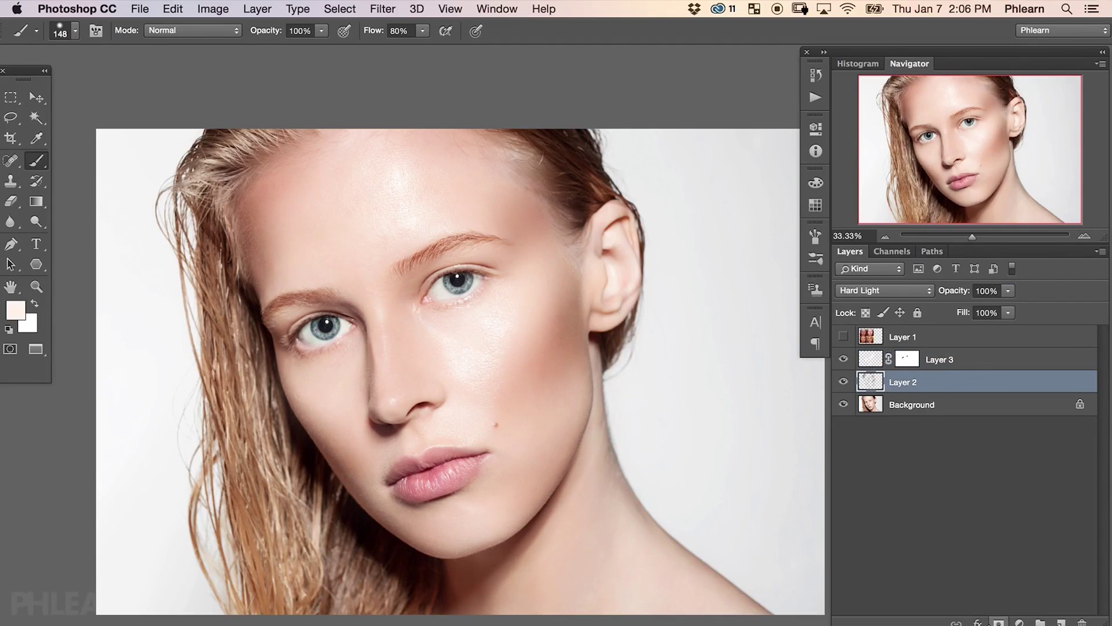
key(d)
click(997, 623)
drag(269, 295, 310, 292)
key(shift+2)
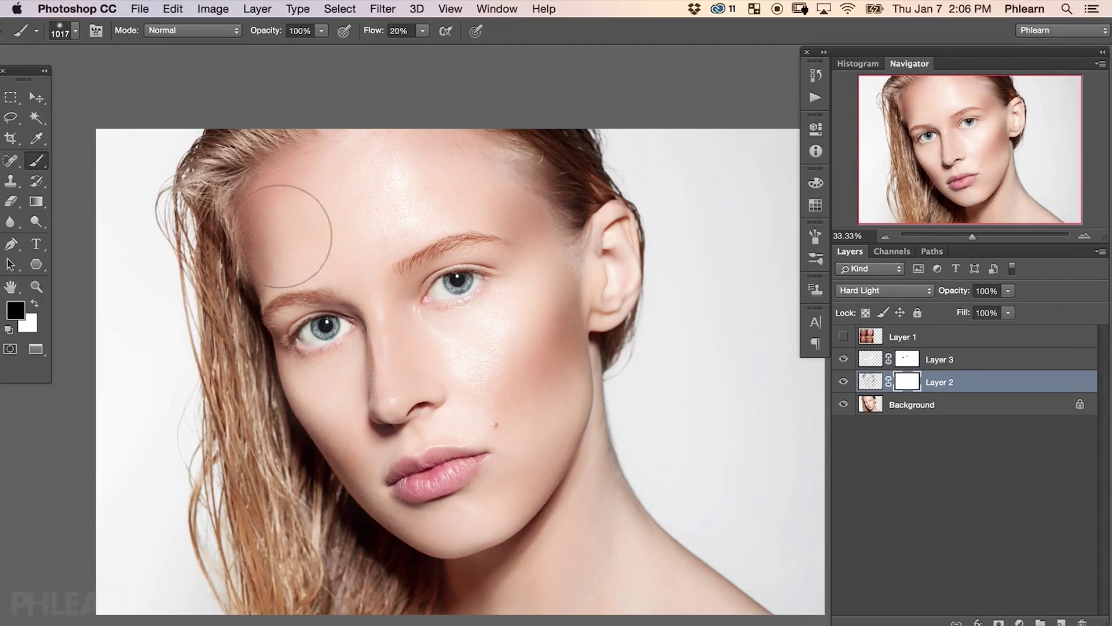